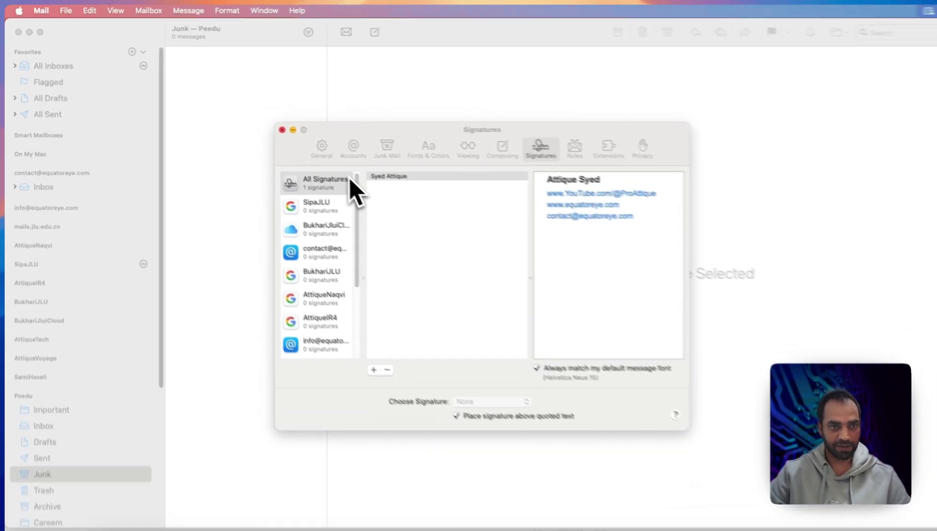
Reopen Mail's Signatures settings and select the existing signature's text
key(super+w)
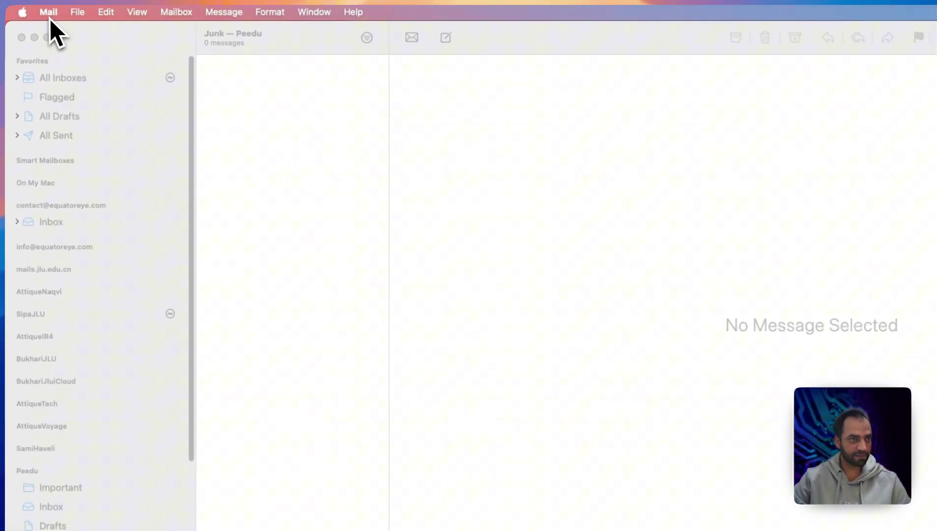
click(37, 9)
click(60, 54)
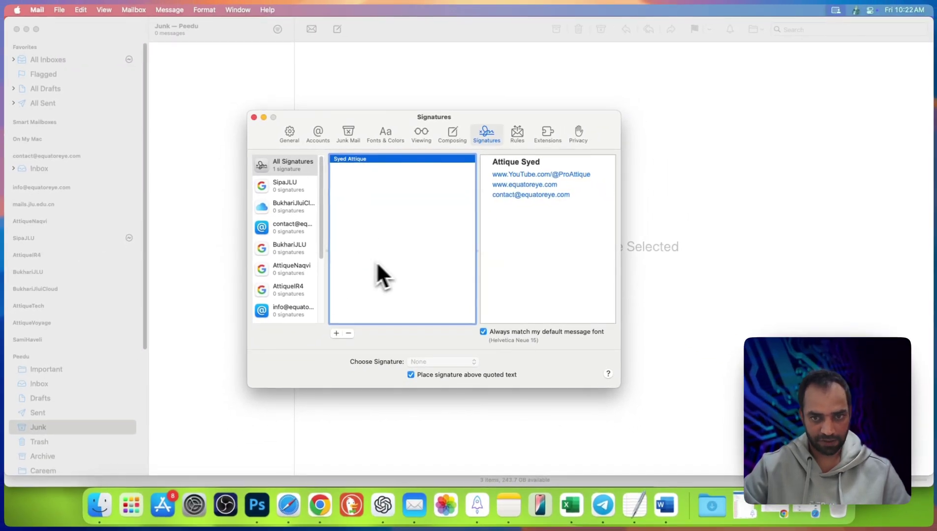
click(561, 236)
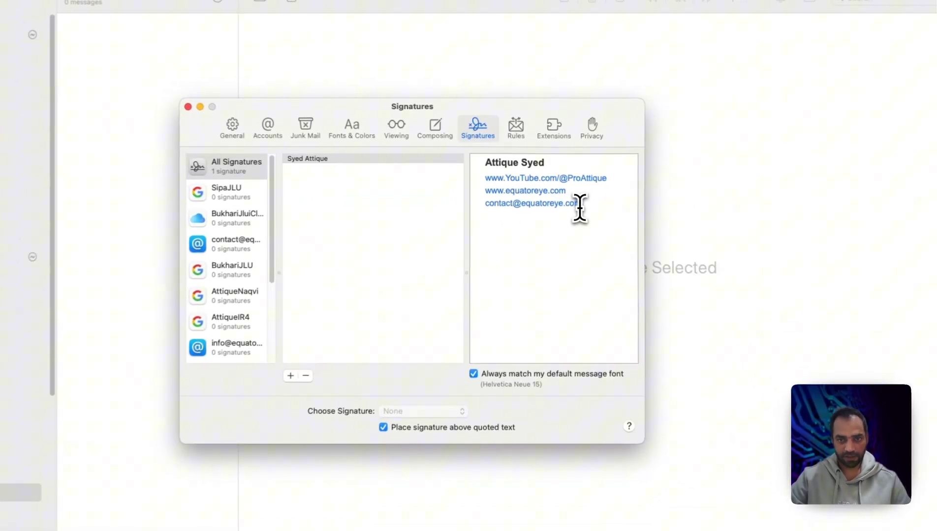
drag(579, 207, 469, 158)
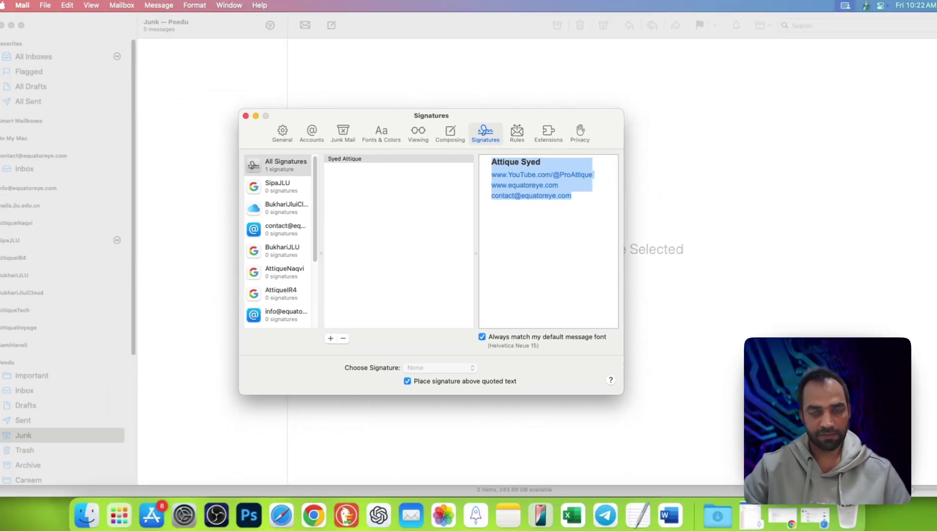
Add a signature named 'Test signature' and delete its default body text
click(424, 302)
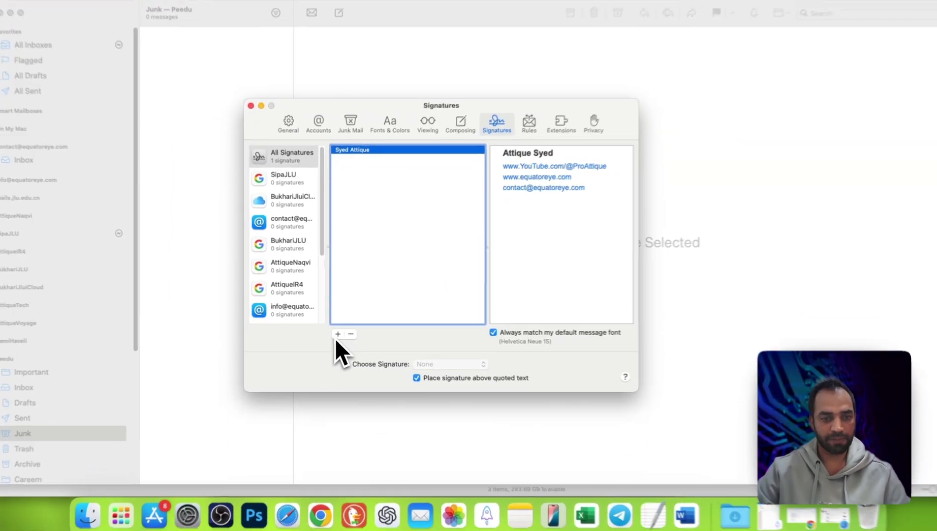
click(325, 359)
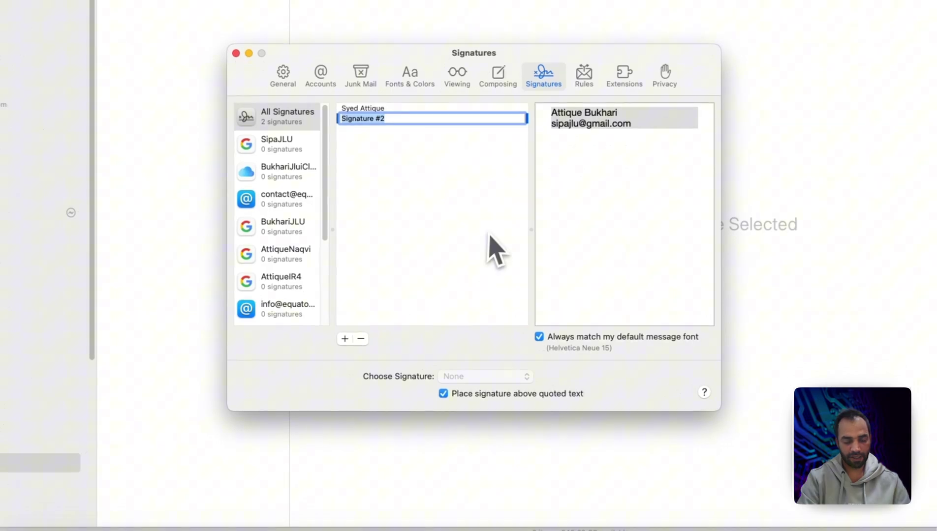
text(TEst)
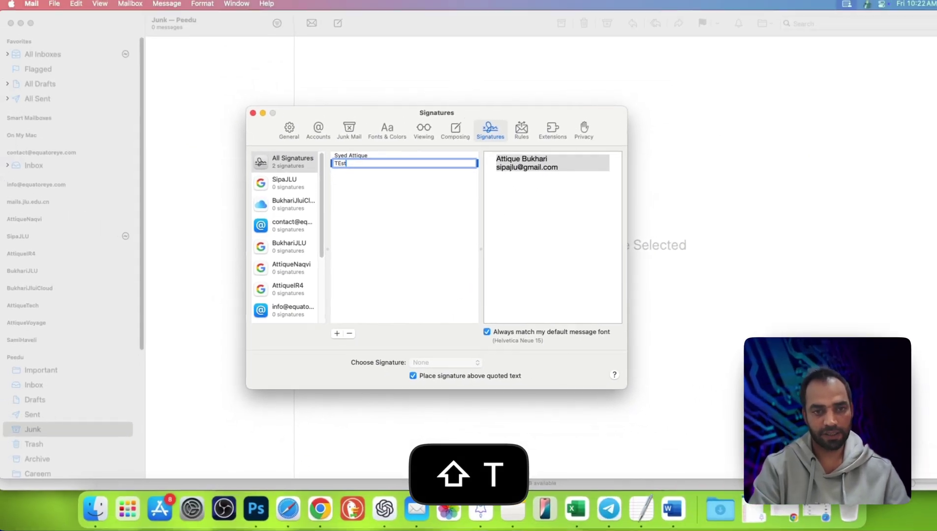
key(BackSpace)
key(BackSpace)
key(BackSpace)
text(est sig)
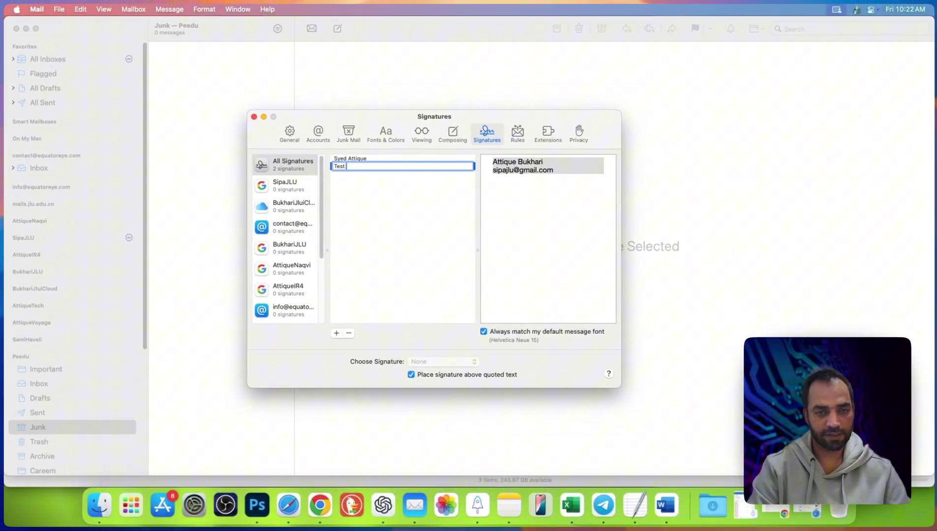
text(nature)
key(Tab)
key(BackSpace)
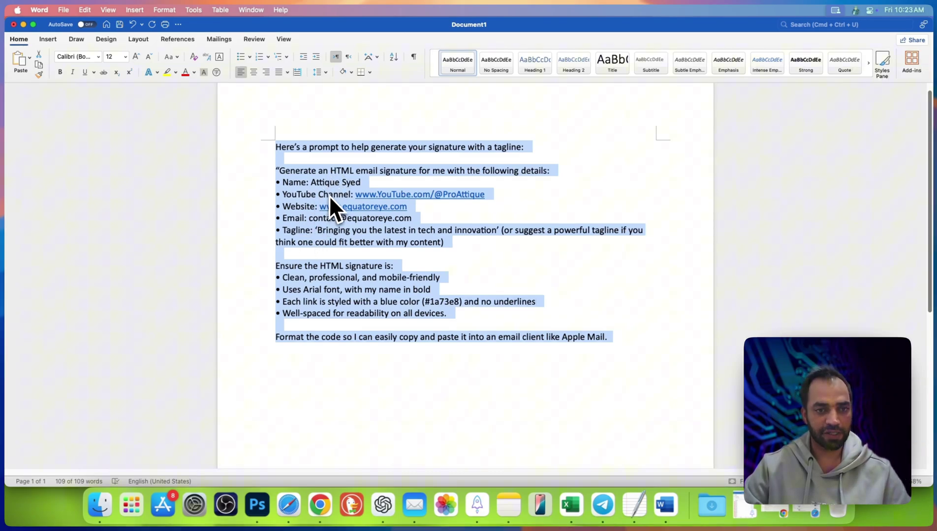
Select the entire HTML-signature prompt in the Word document and copy it
drag(321, 183, 406, 183)
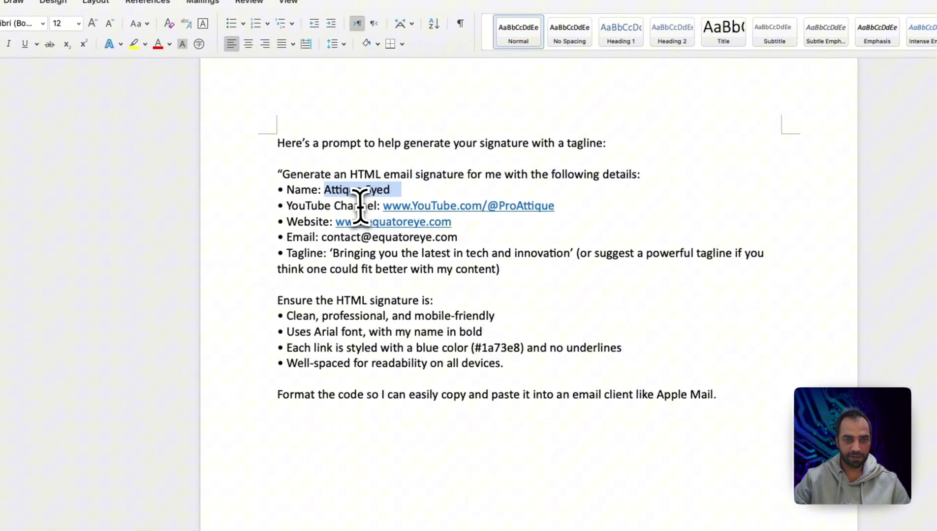
drag(340, 206, 445, 209)
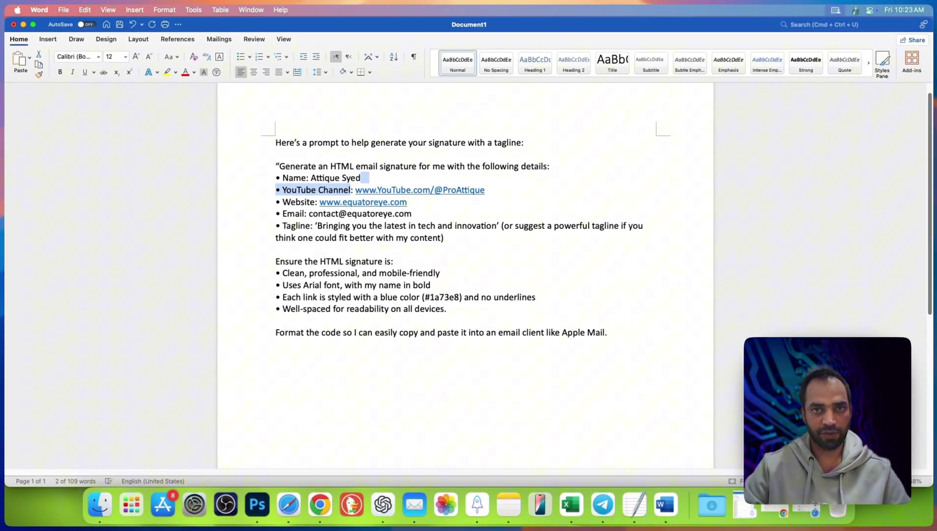
drag(275, 143, 615, 335)
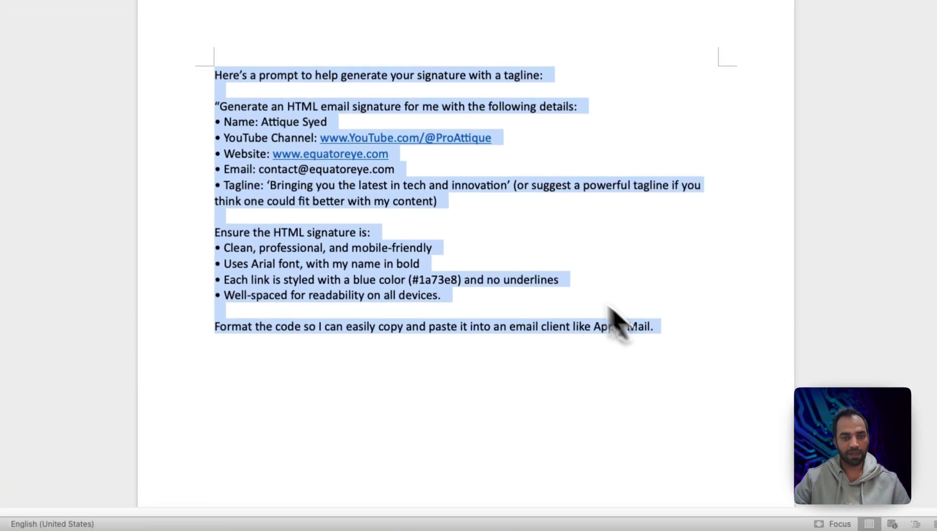
right_click(263, 144)
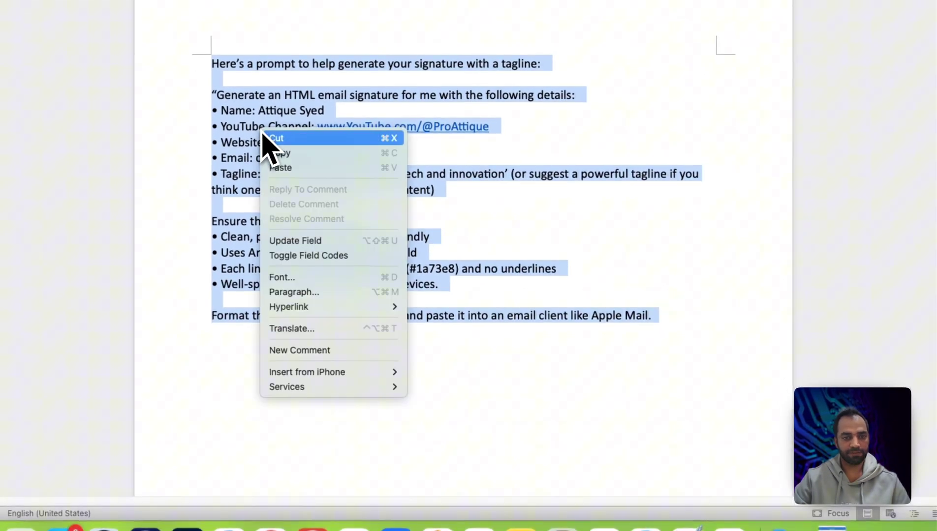
click(275, 162)
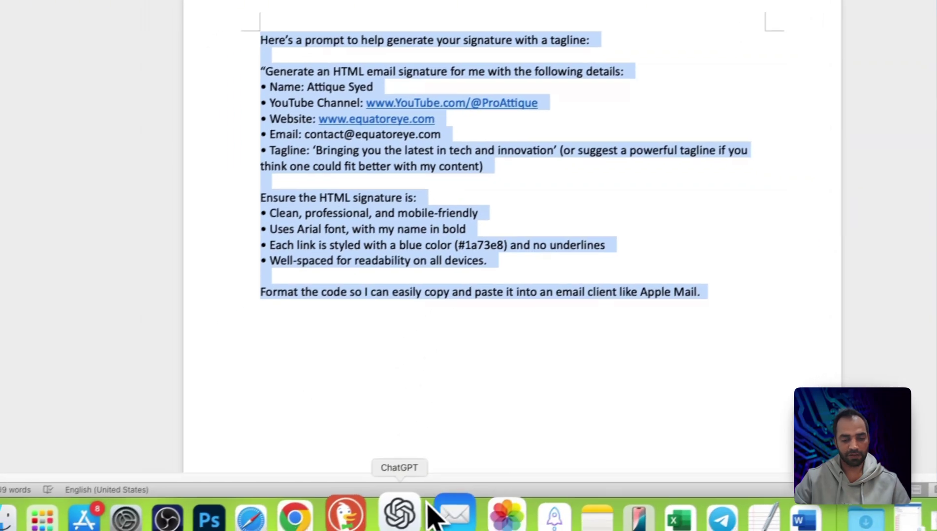
Paste the prompt into ChatGPT's message box, then clear the box again
click(402, 511)
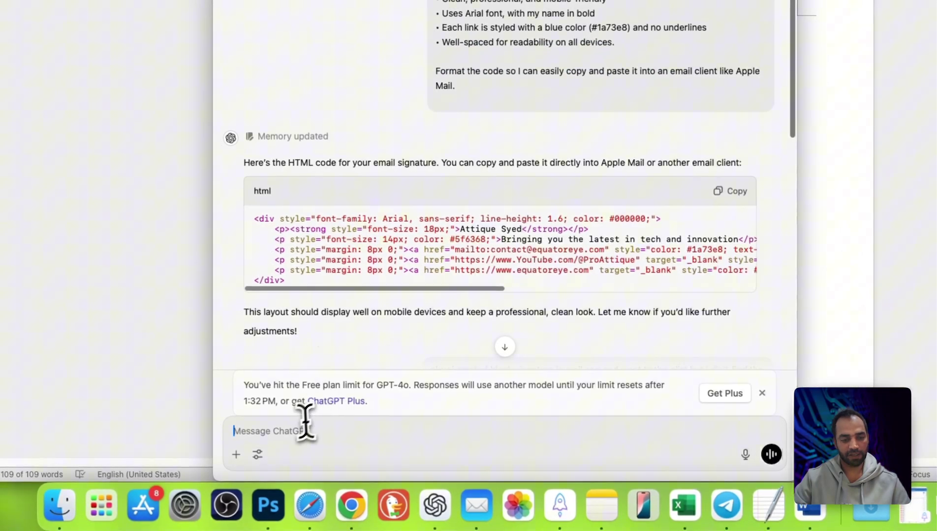
key(super+v)
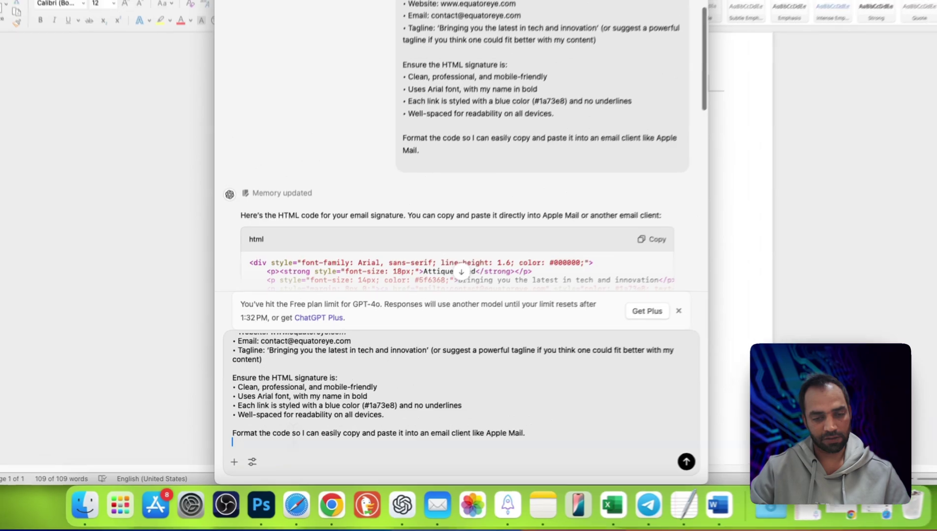
key(super+a)
key(BackSpace)
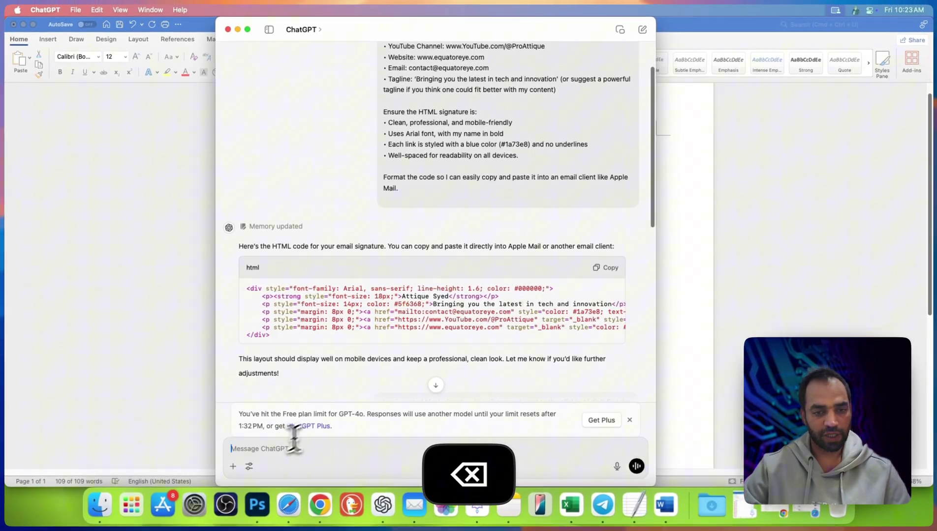
Copy ChatGPT's generated HTML signature code and quit Mail
click(608, 269)
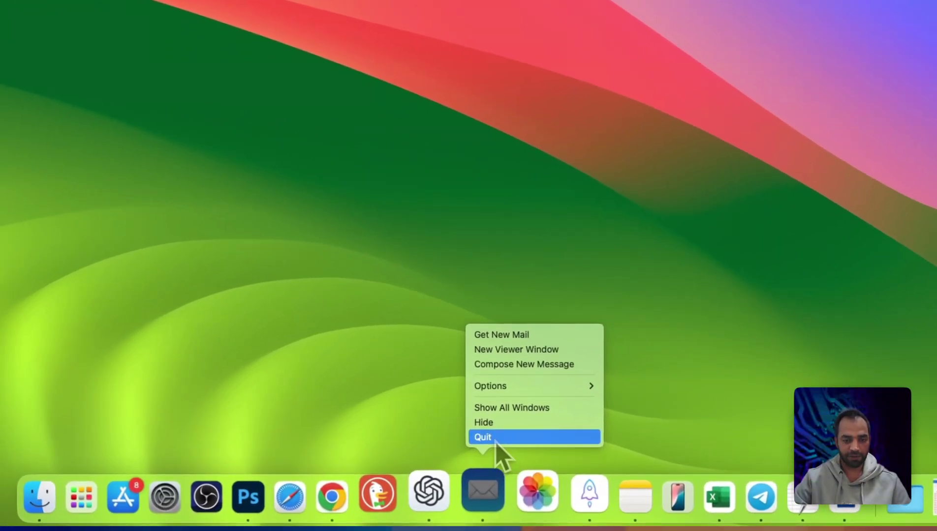
click(496, 437)
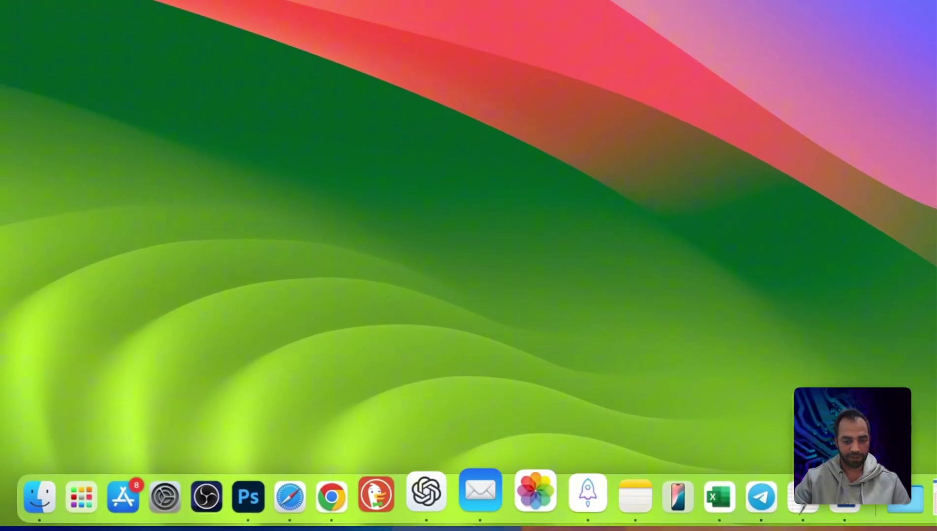
click(105, 500)
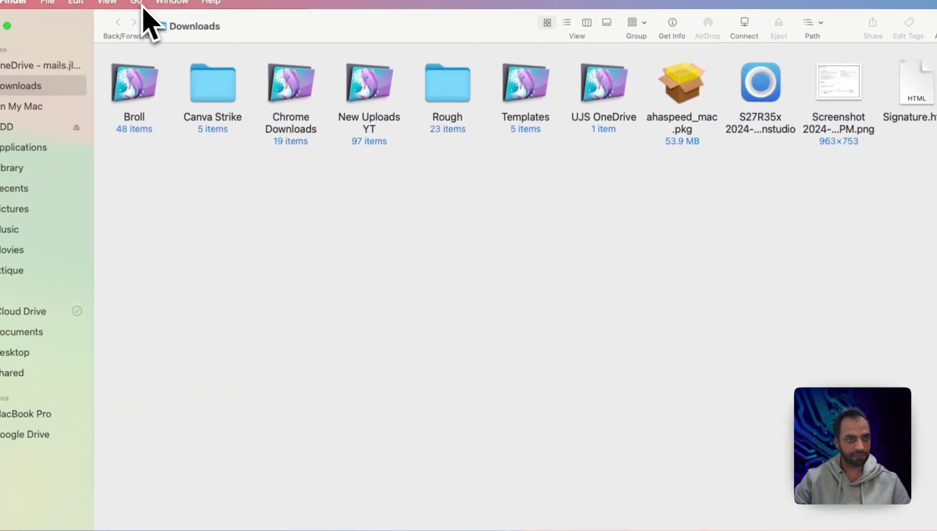
Go to ~/Library/Mail/V10/MailData/Signatures and list its files, selecting the .mailsignature file
click(138, 3)
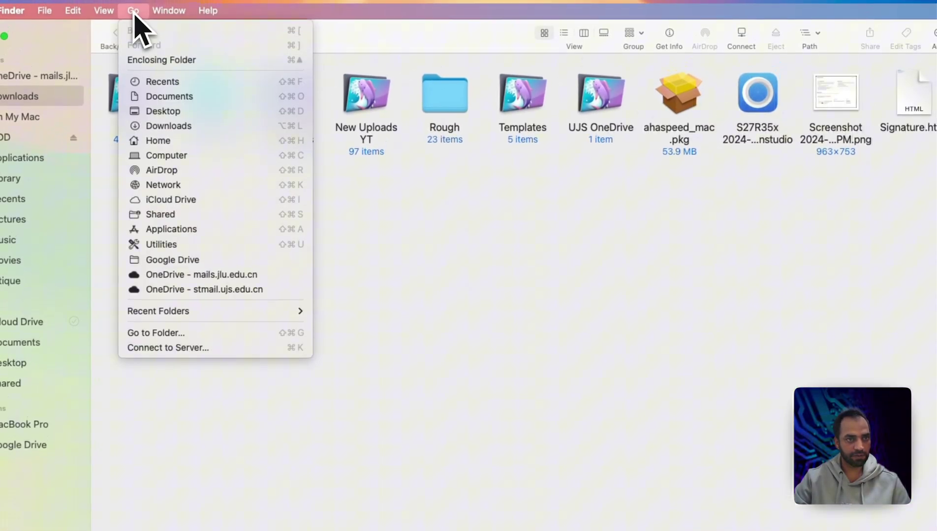
click(155, 322)
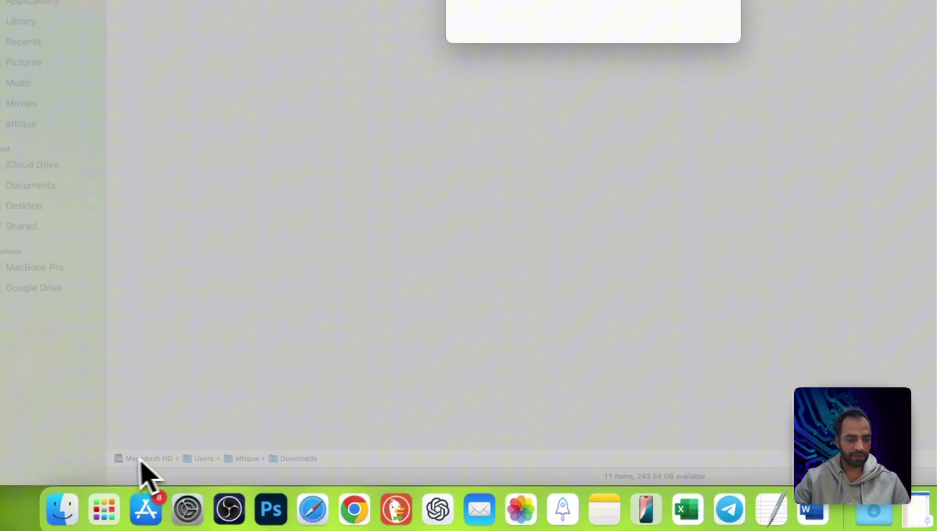
key(Return)
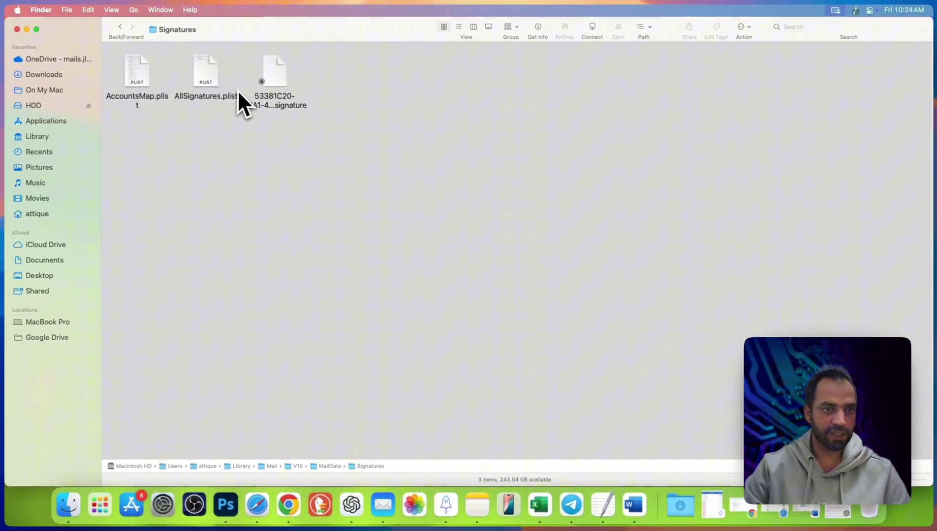
click(284, 83)
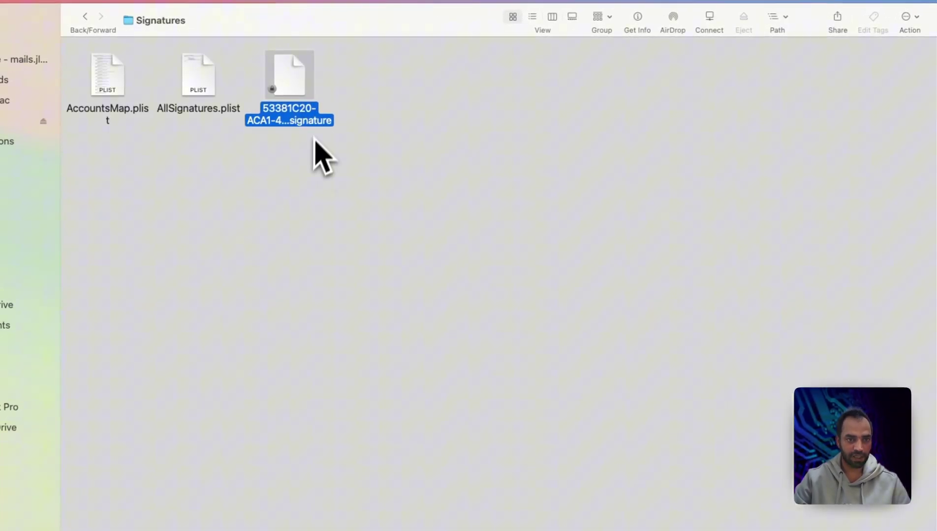
click(536, 18)
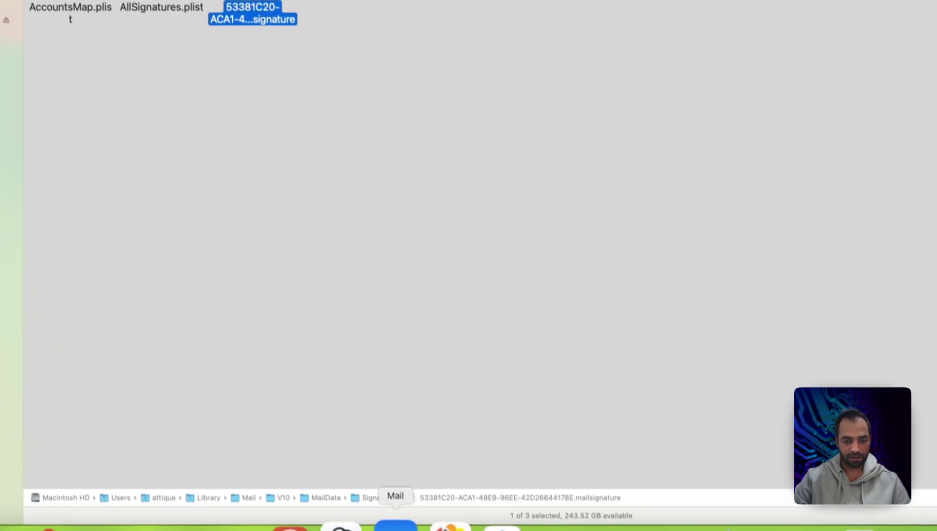
Add two new signatures in Mail's Signatures settings, named Test and test 2
click(387, 522)
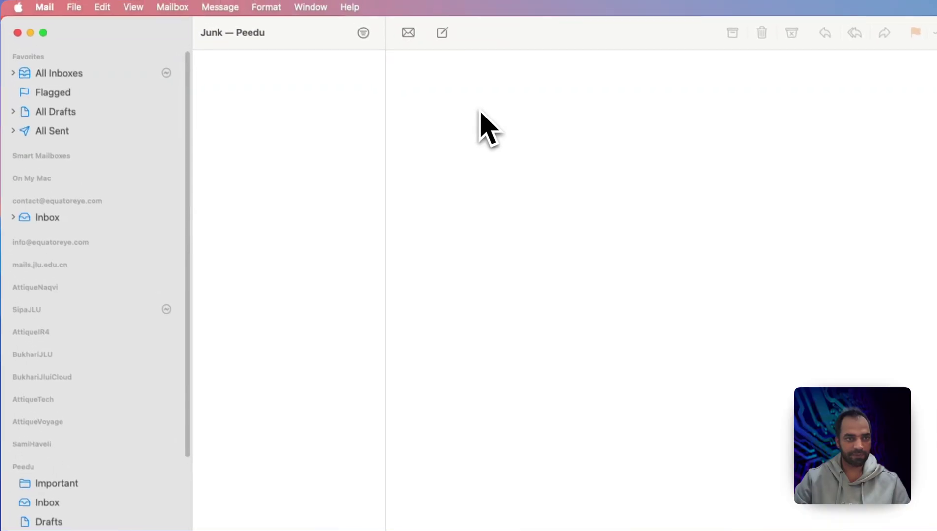
click(45, 6)
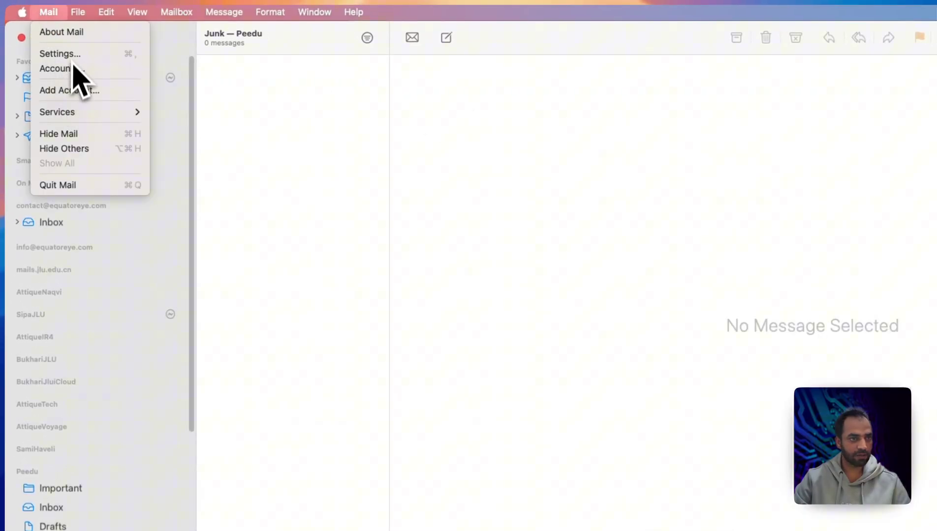
click(62, 53)
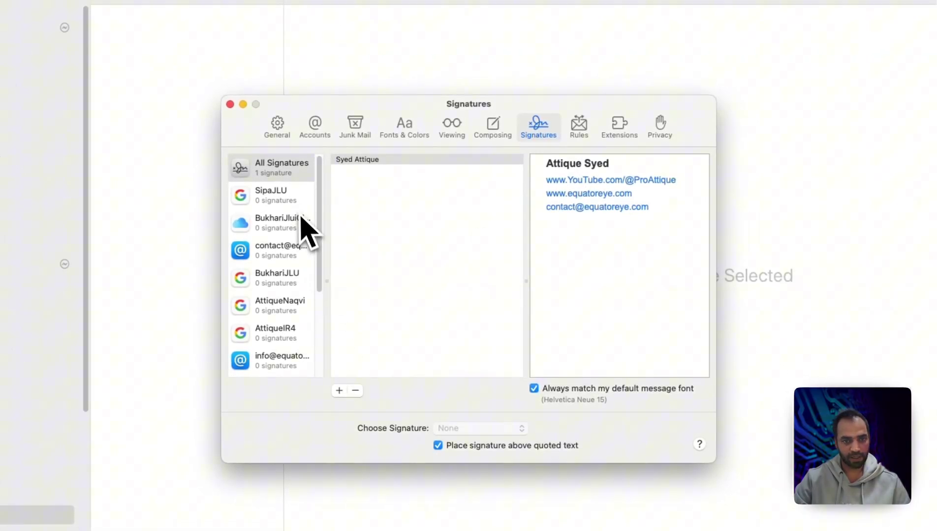
click(347, 391)
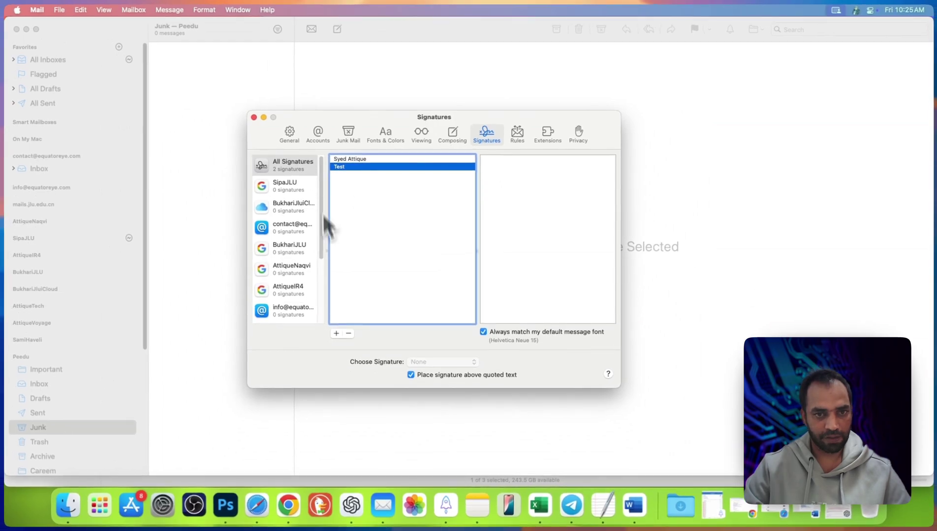
click(336, 333)
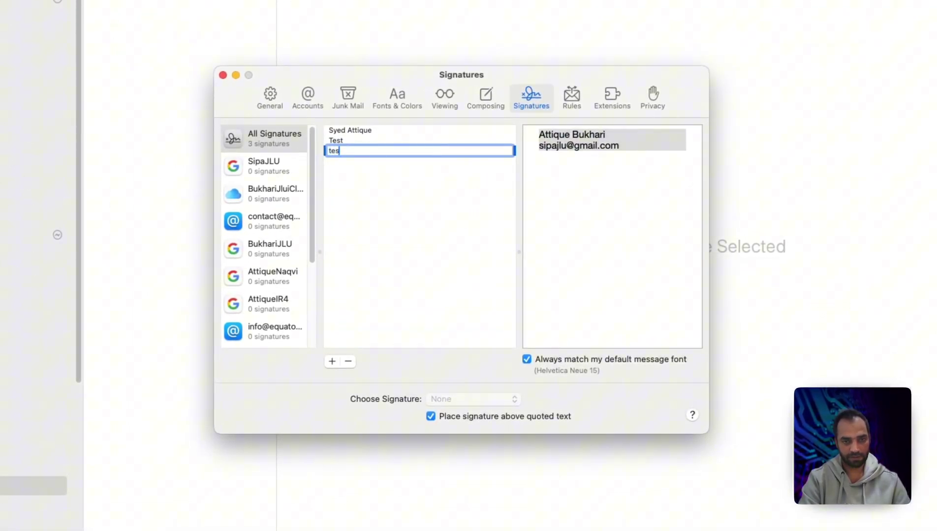
text(test 2)
key(Return)
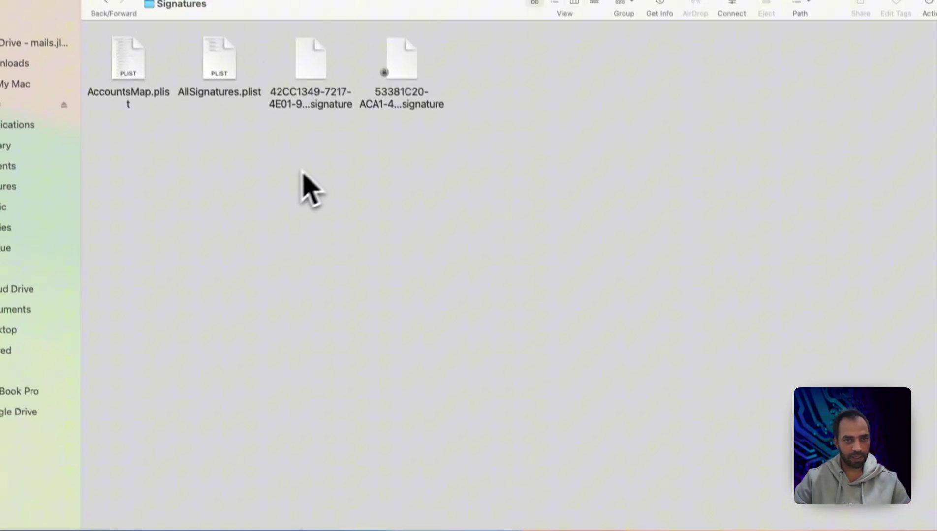
Select the newest .mailsignature file in the Signatures folder and open it in TextEdit
click(326, 120)
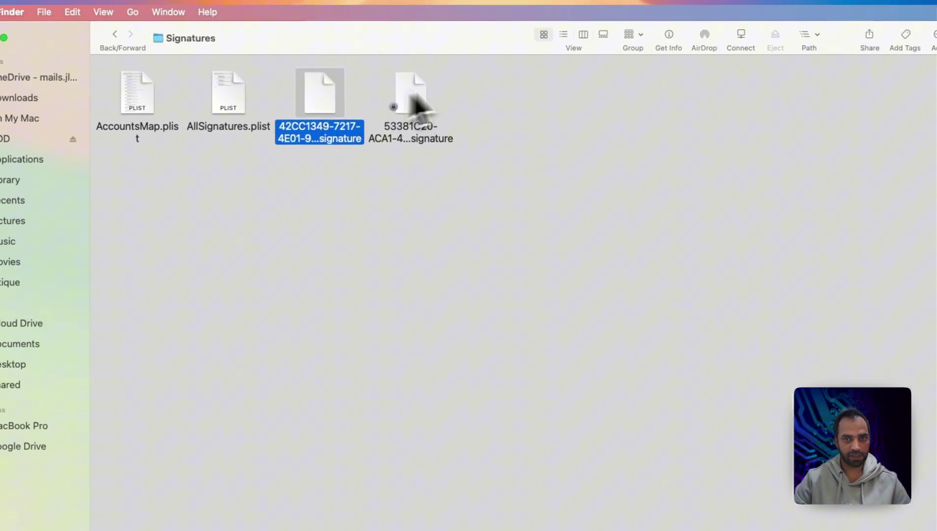
click(563, 34)
click(542, 36)
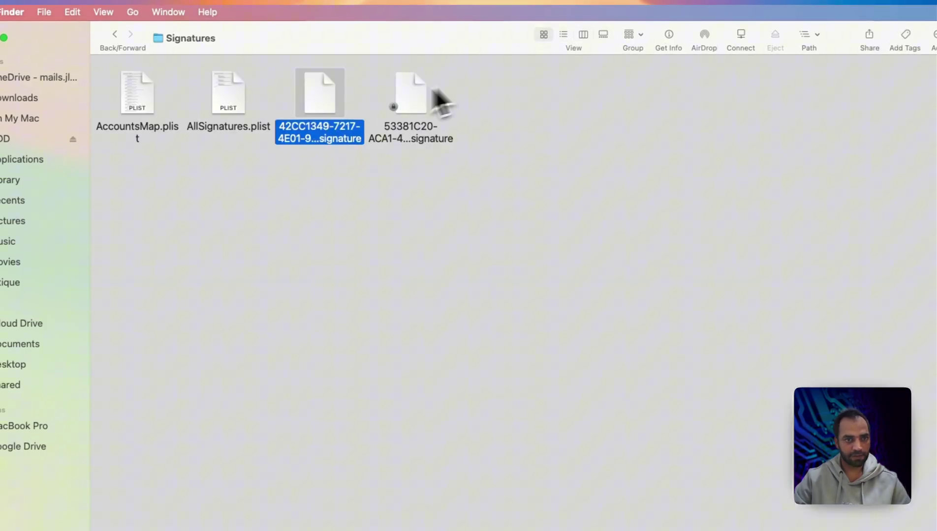
double_click(335, 115)
Replace the file's body HTML with the copied ChatGPT code and save it on closing
drag(232, 173, 143, 128)
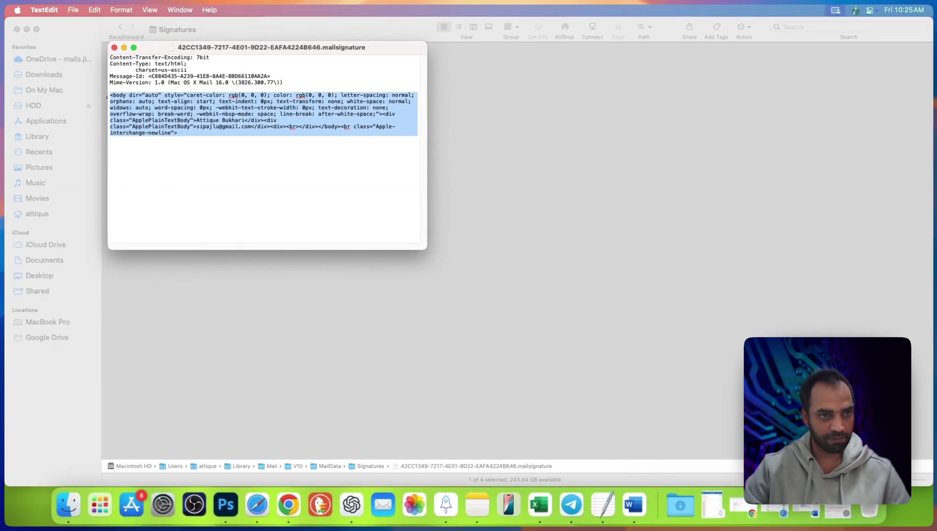
key(cmd+v)
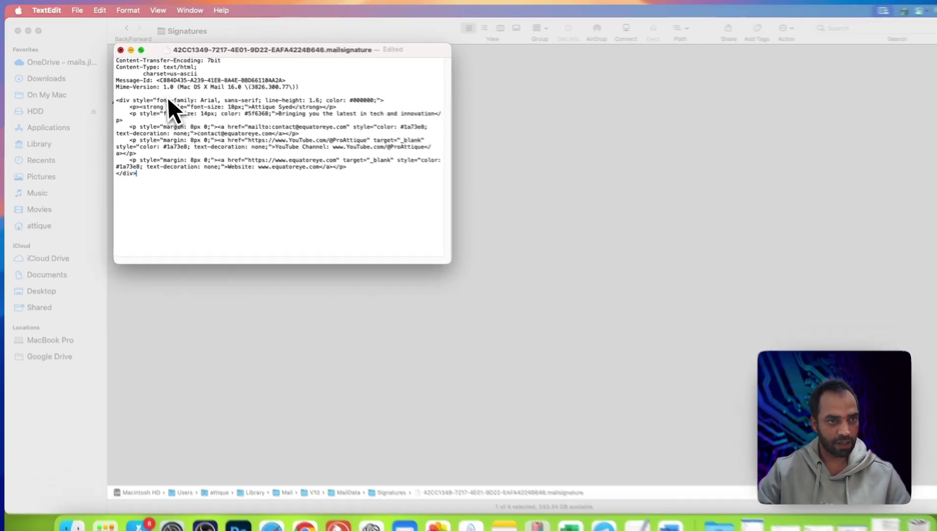
key(super+w)
click(276, 189)
Tick Locked in Get Info for the 42CC1349 signature file, then close the Signatures window
click(298, 90)
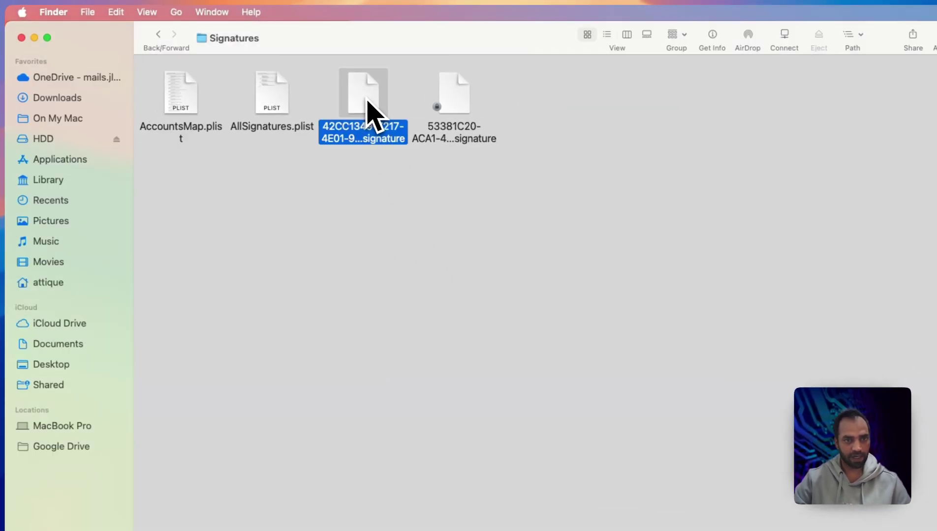
key(super+i)
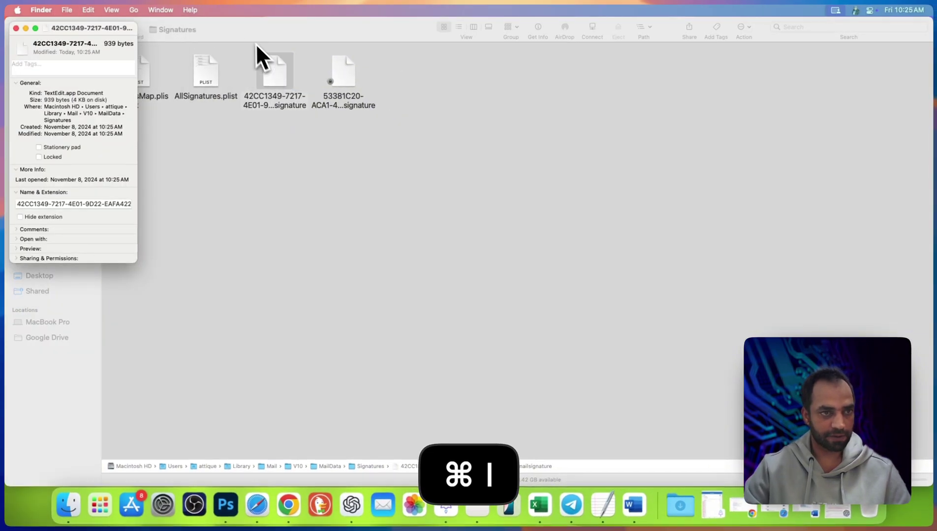
drag(78, 28, 428, 74)
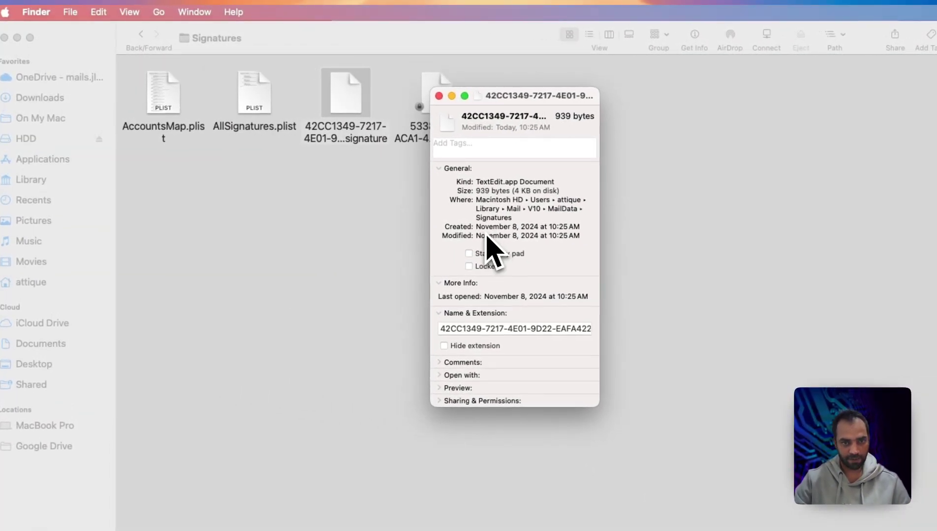
click(469, 267)
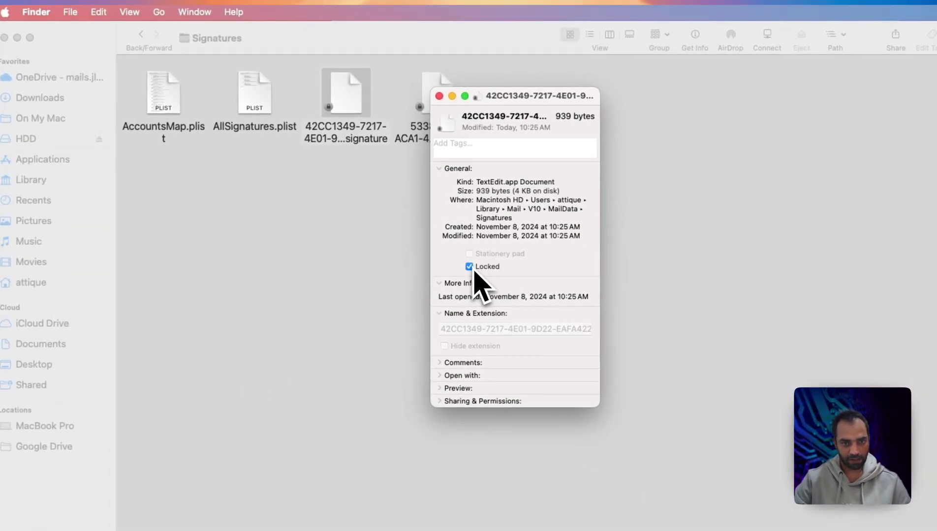
key(super+w)
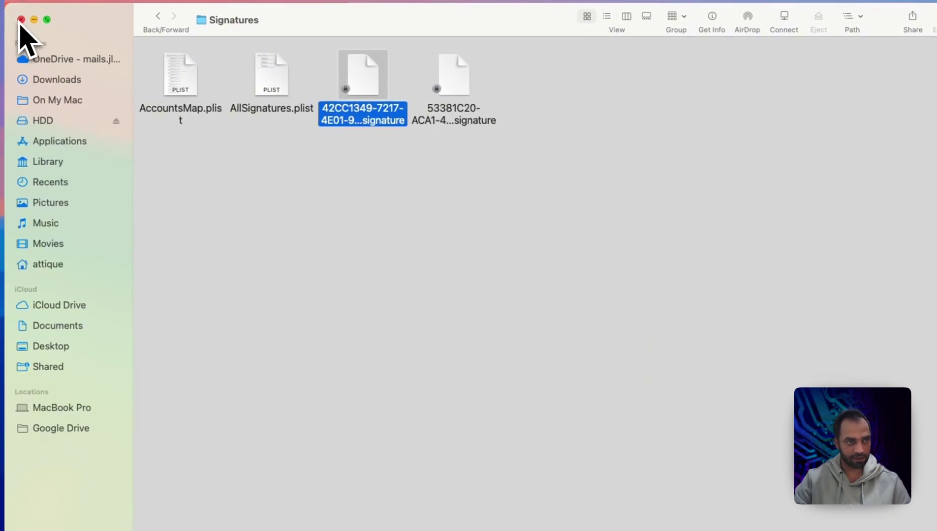
click(21, 19)
Start a new message, open Edit Signatures, and delete the Test signature
click(421, 514)
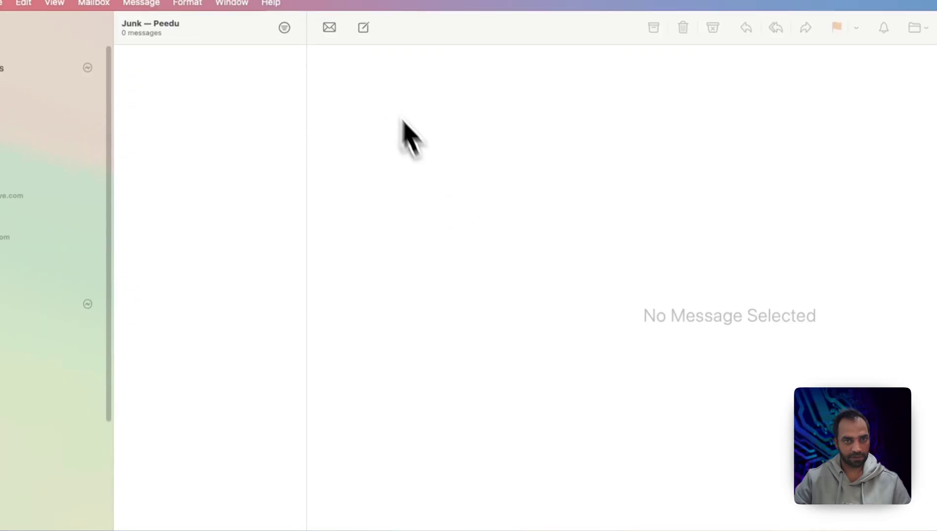
click(363, 36)
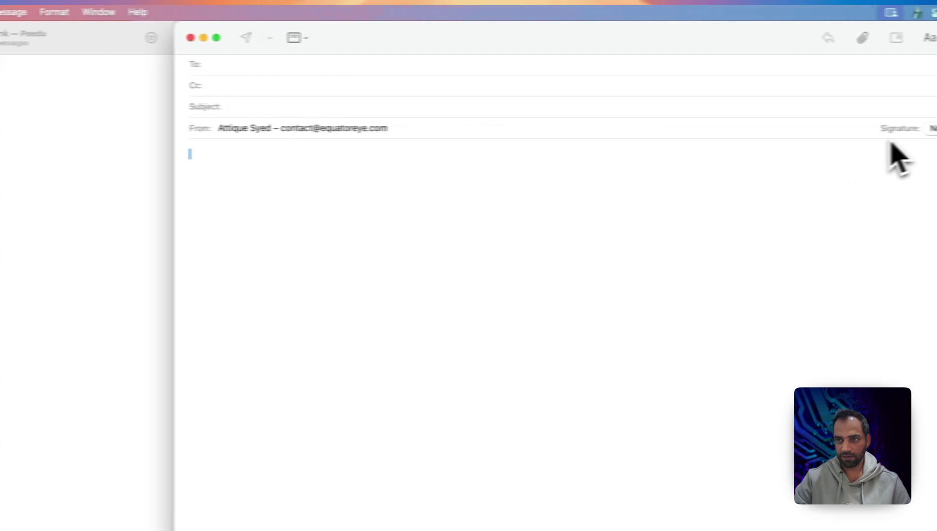
click(868, 129)
click(870, 150)
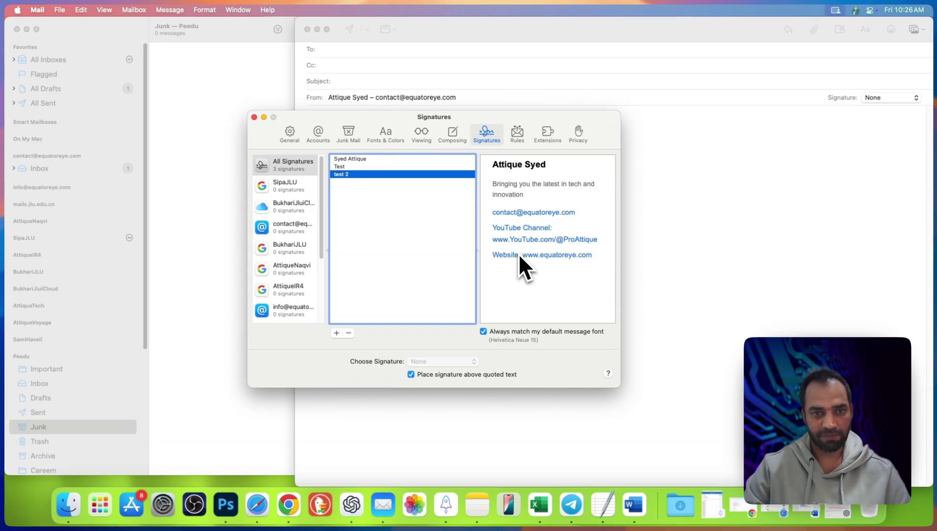
click(350, 167)
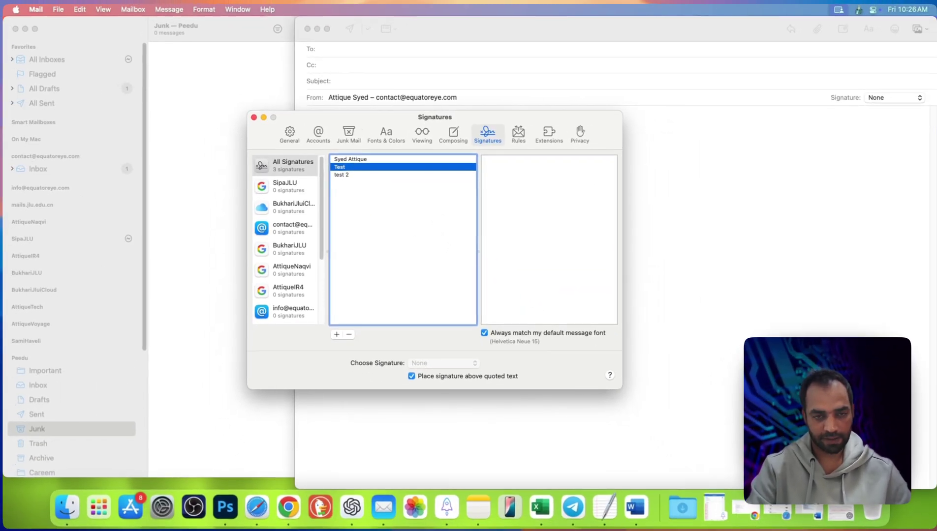
key(super+BackSpace)
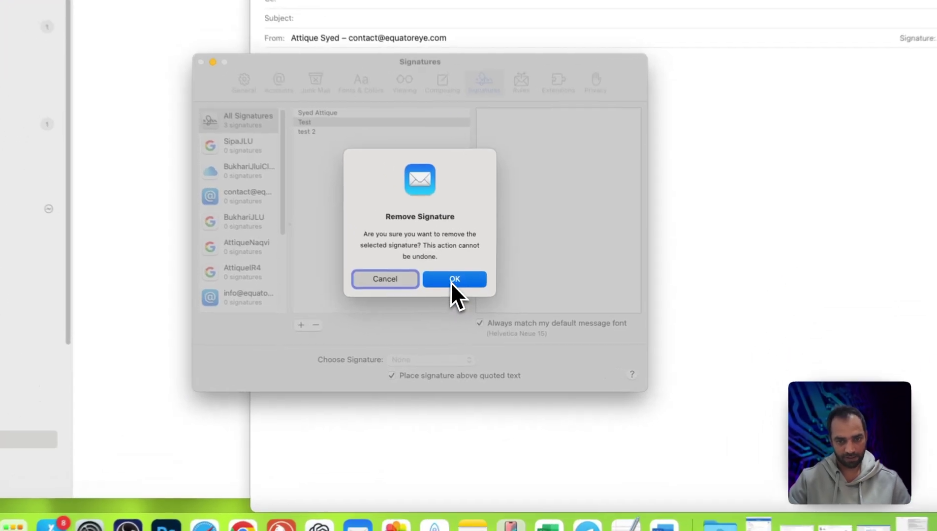
click(462, 295)
Compare the signature preview's tagline with the tagline in the Word prompt
drag(492, 184, 532, 192)
click(652, 514)
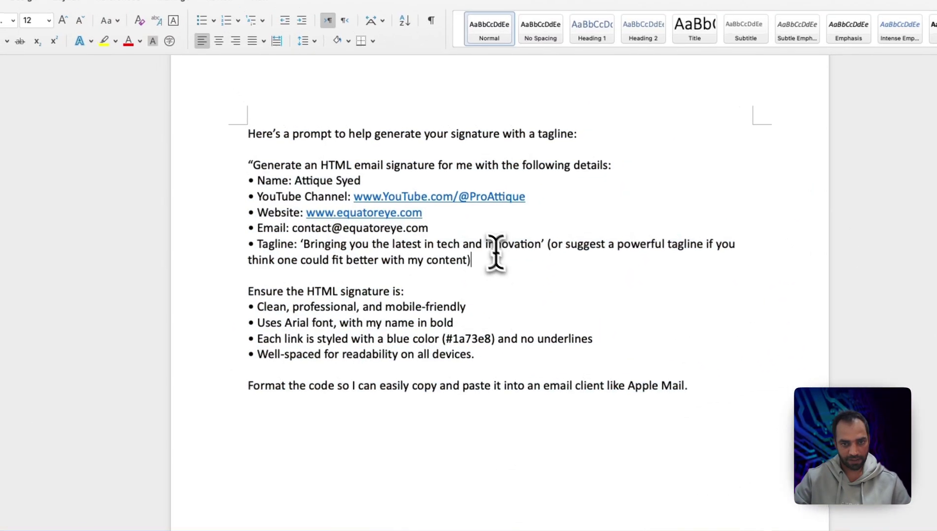
drag(608, 244, 303, 244)
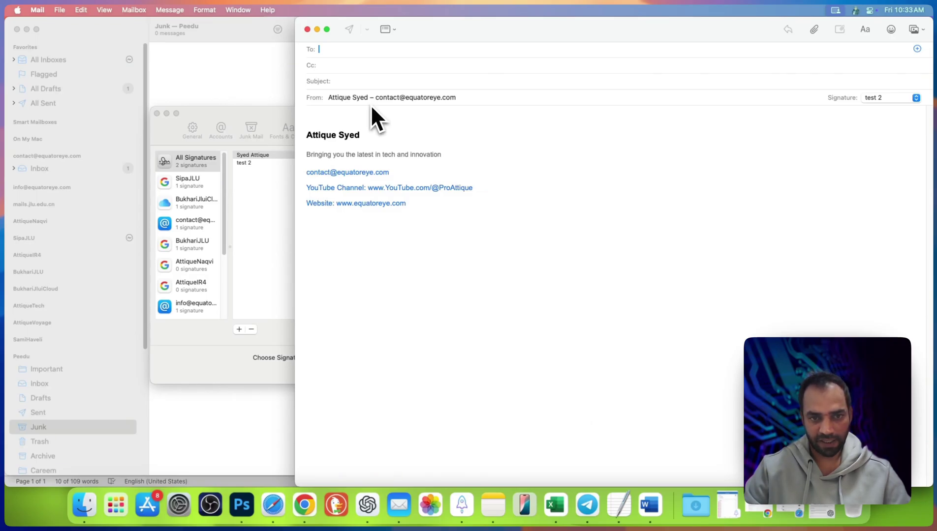
Select the inserted signature in the message and reopen signature settings from its Signature menu
drag(396, 210, 296, 139)
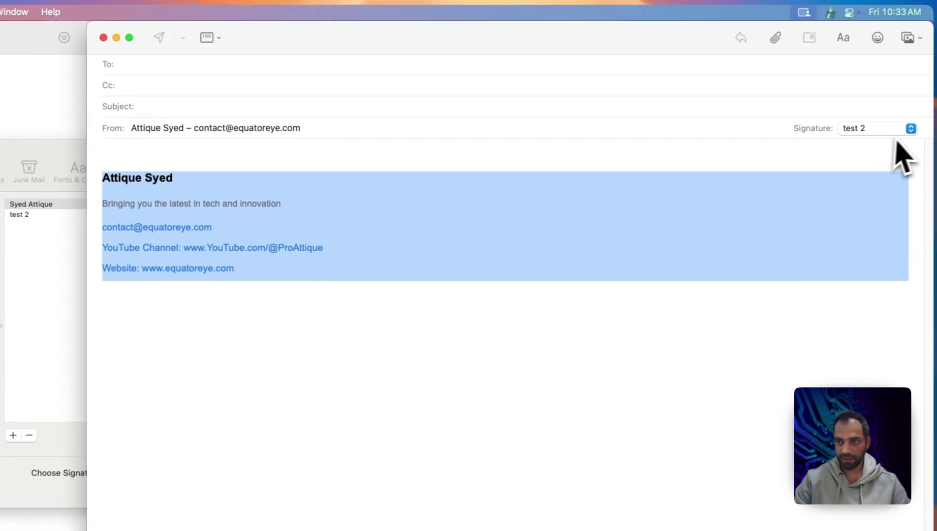
click(909, 129)
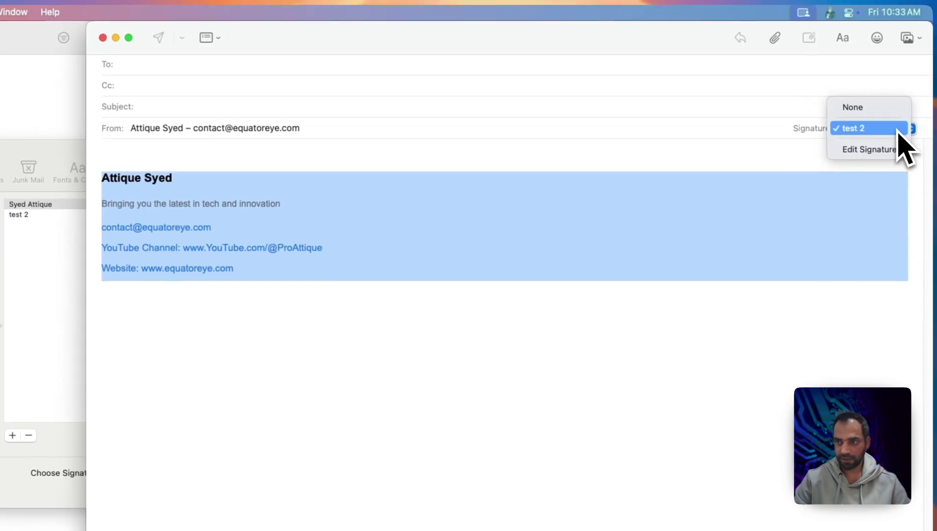
click(854, 157)
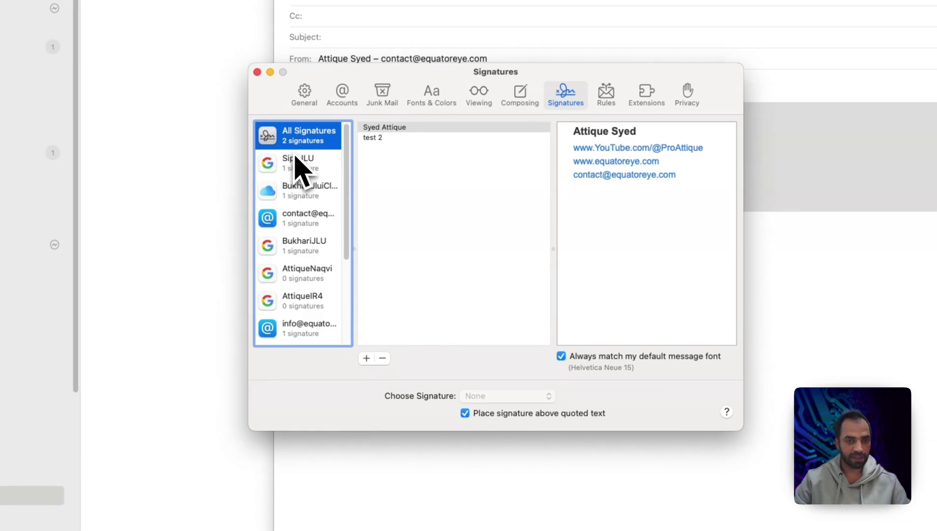
Review test 2 and the contact and info accounts' default signature choices, keeping test 2
click(381, 139)
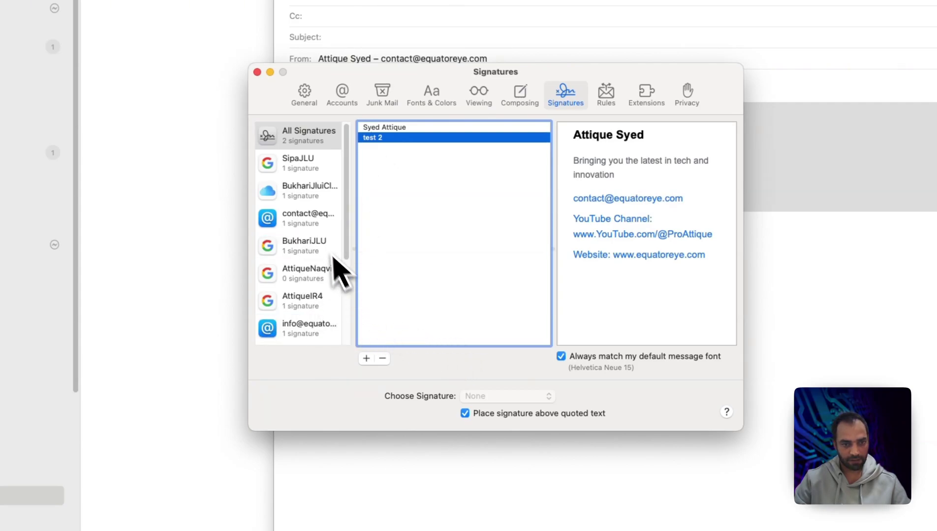
click(315, 219)
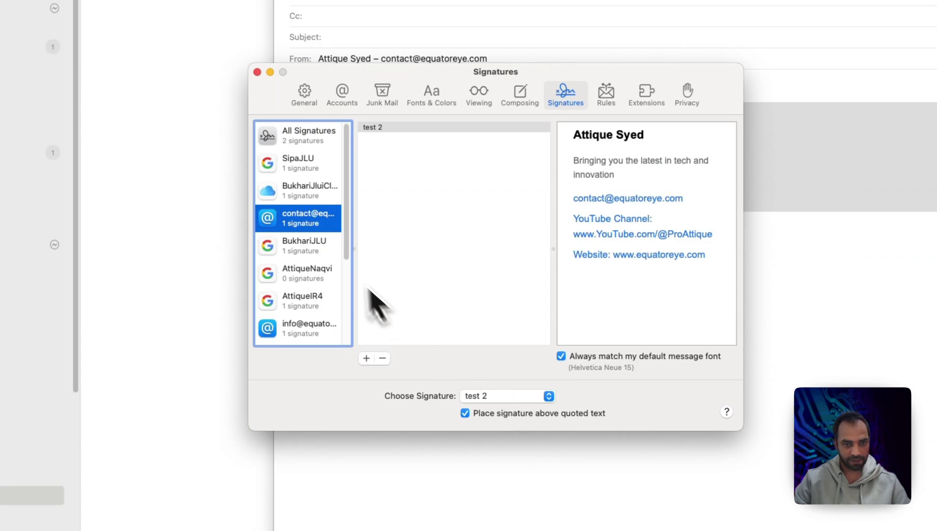
click(512, 398)
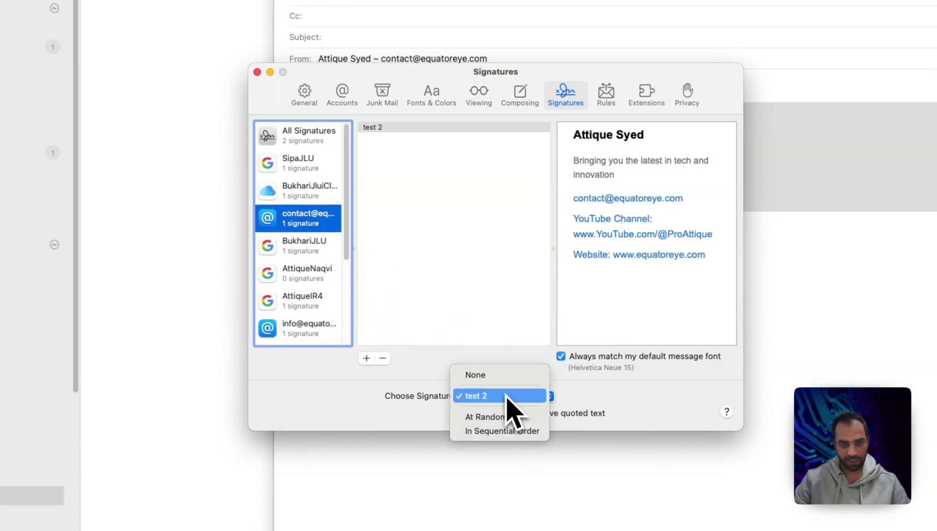
click(473, 397)
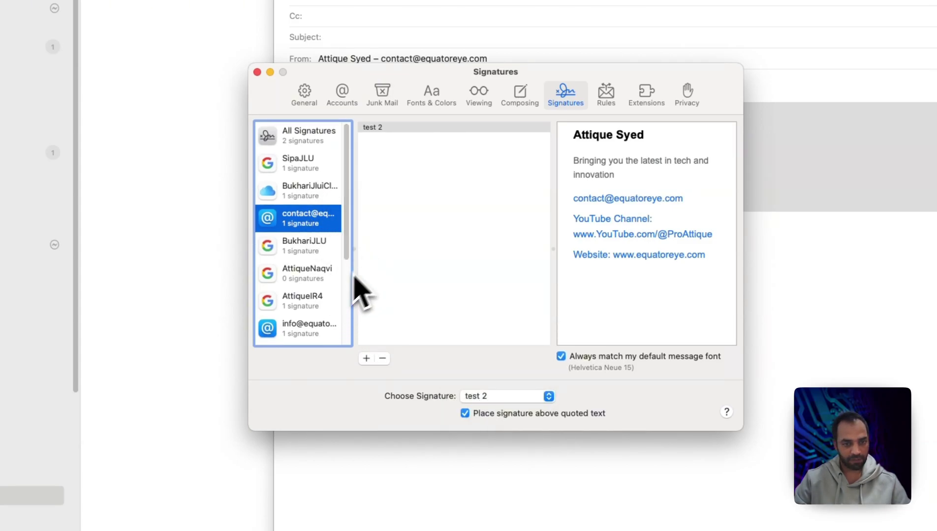
click(304, 336)
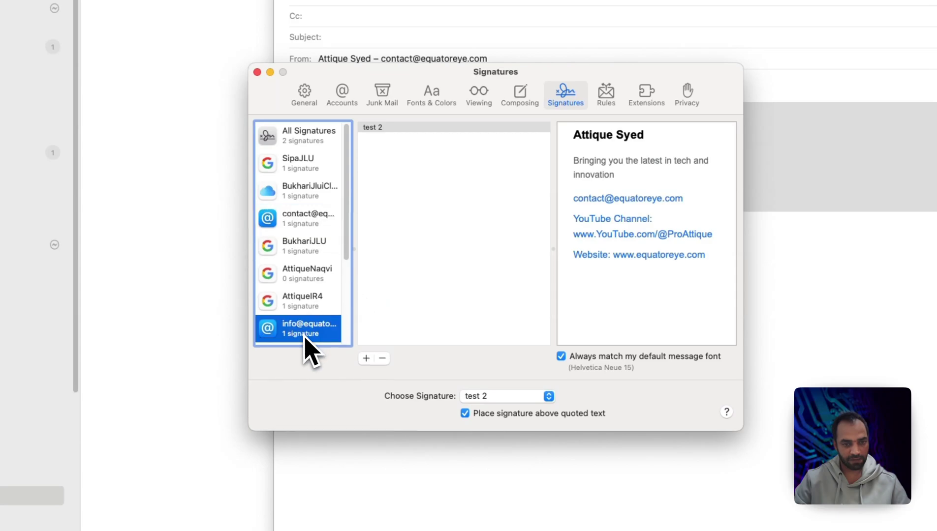
click(500, 397)
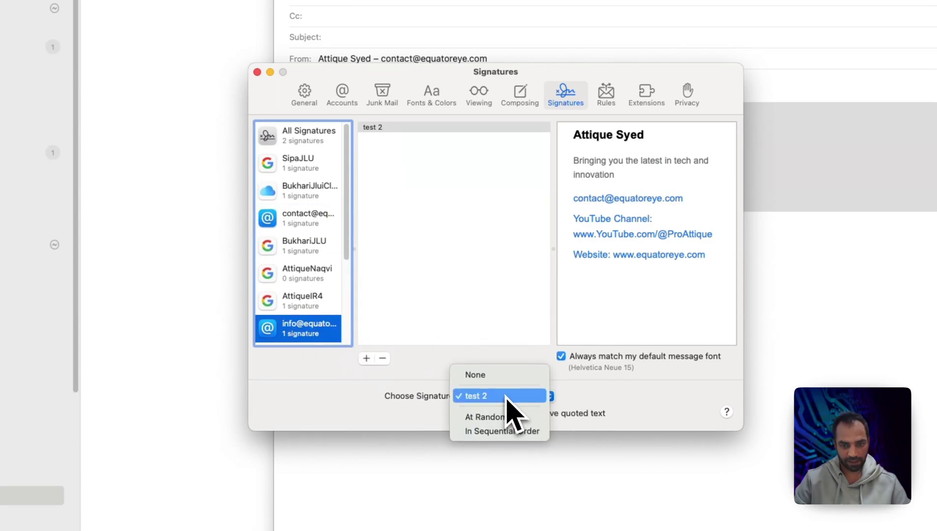
click(522, 417)
Drag the short links signature onto the info account and choose it as that account's default
click(309, 136)
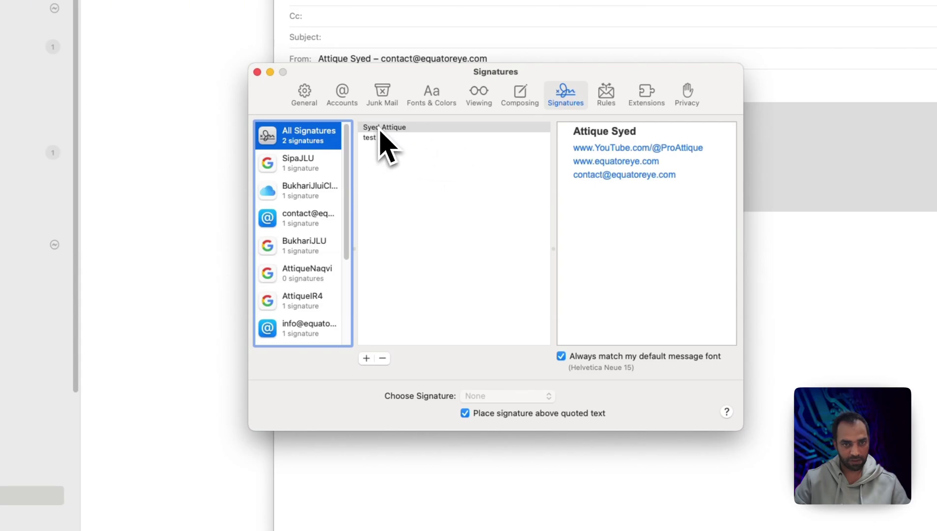
mouse_move(380, 131)
mouse_down()
mouse_move(373, 186)
mouse_move(301, 328)
mouse_up()
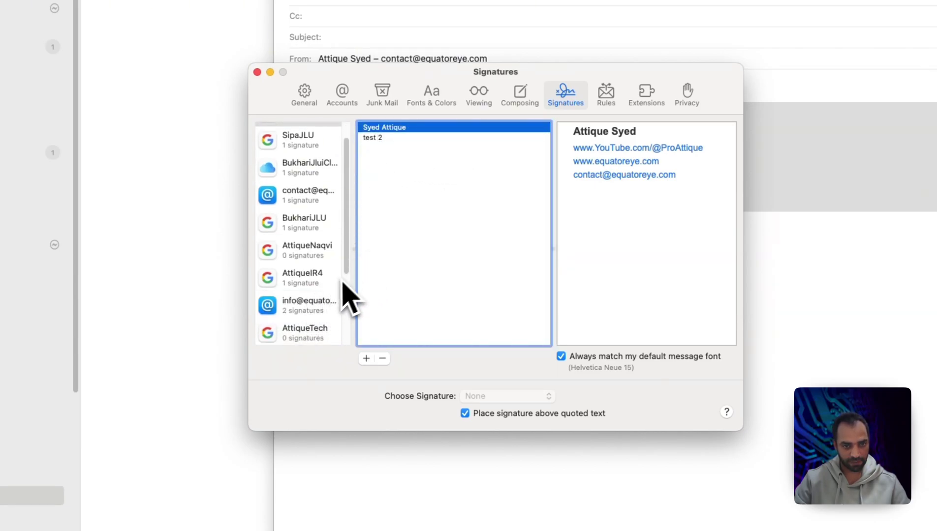
click(310, 310)
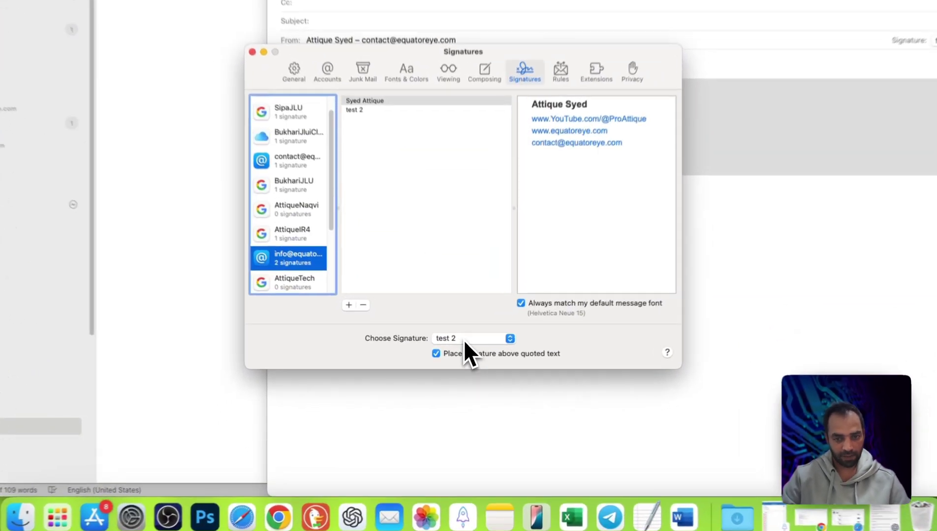
click(465, 352)
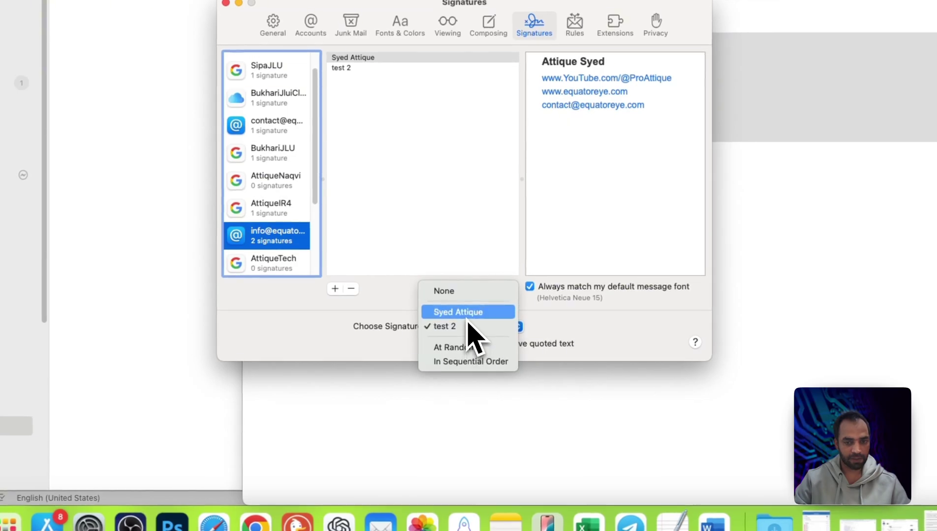
click(467, 317)
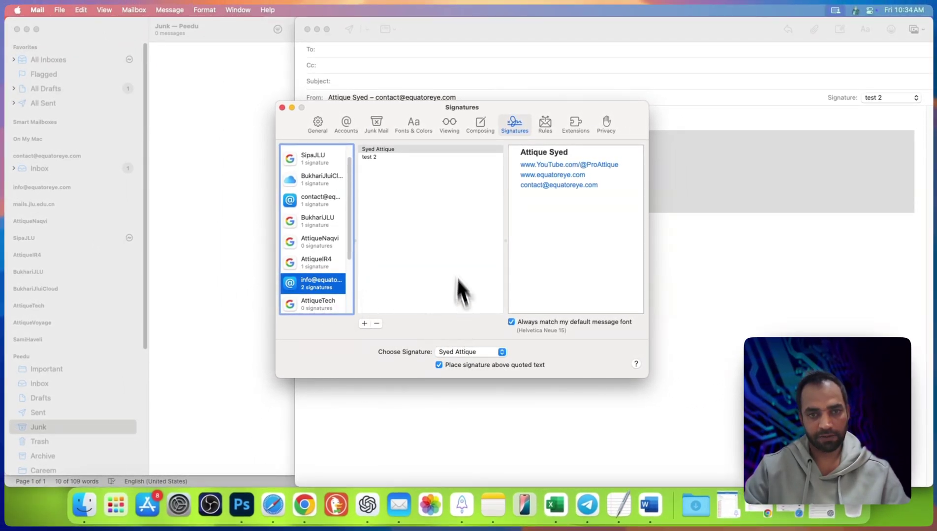
Close Signatures settings and delete the signature from the old message body
click(282, 108)
key(BackSpace)
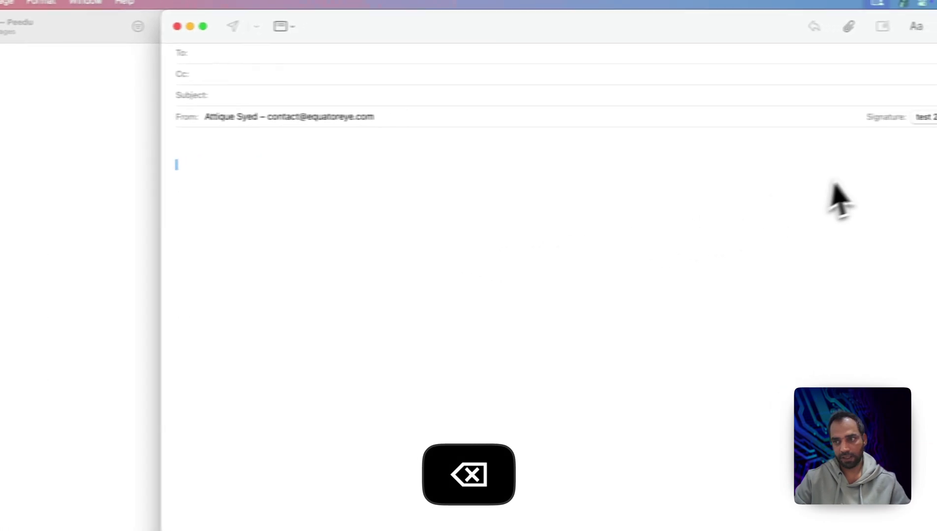
click(870, 120)
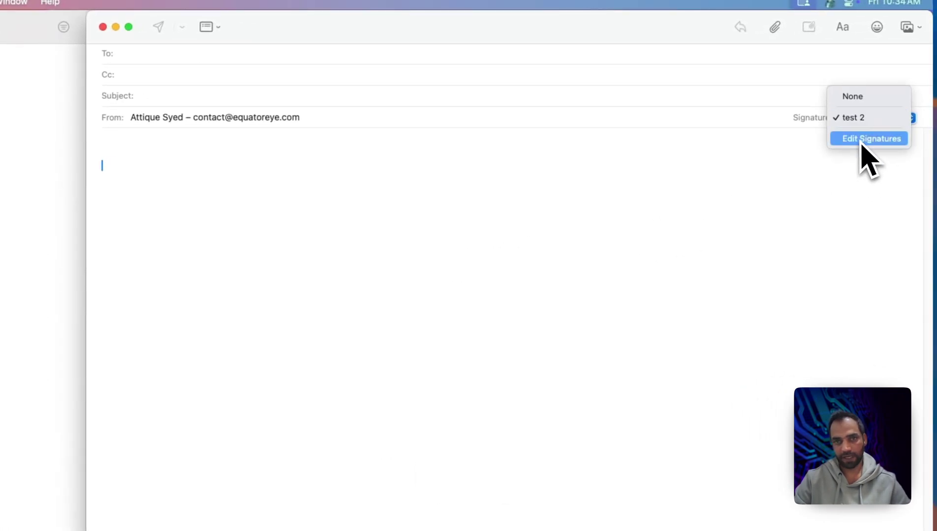
Save the unsent message to Drafts and start a new message with Cmd+N
click(723, 217)
click(102, 27)
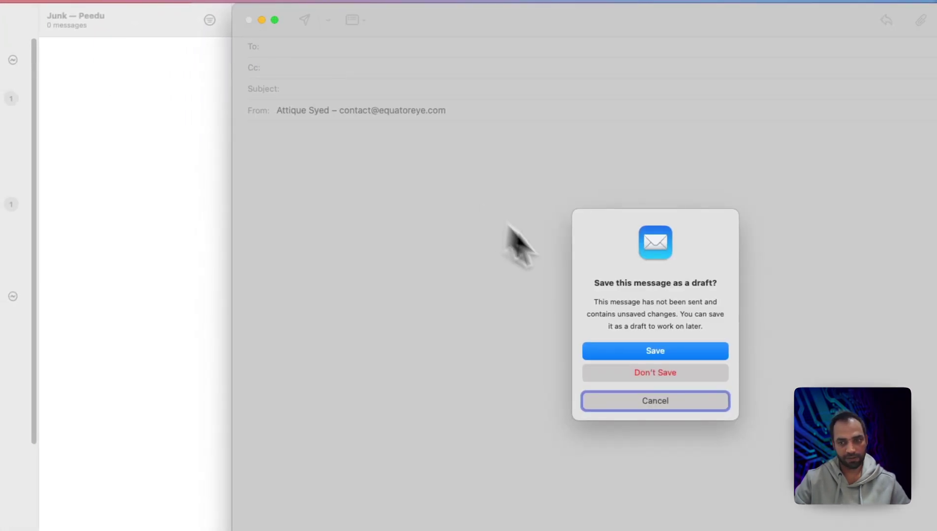
click(514, 357)
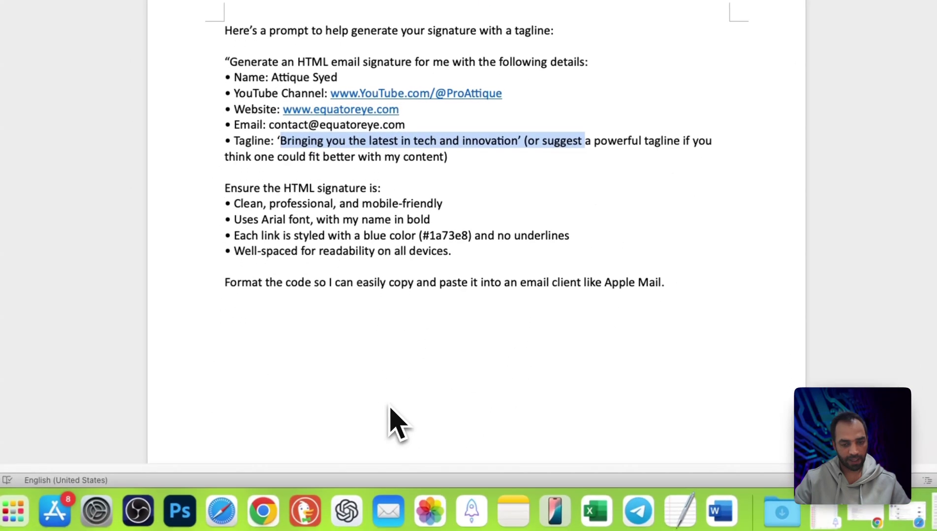
click(391, 509)
key(super+n)
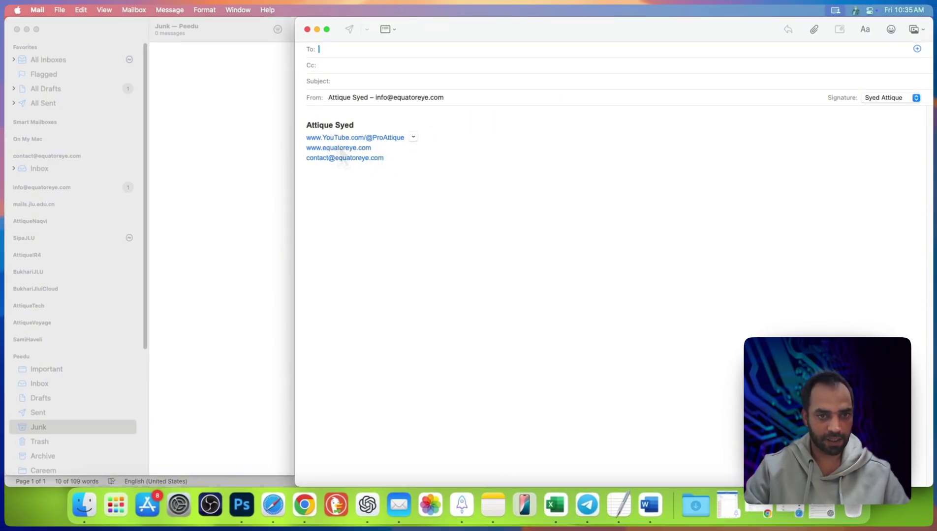
Pick test 2 from the Signature pop-up and write 'hi i am going to subscribe' above it
click(891, 98)
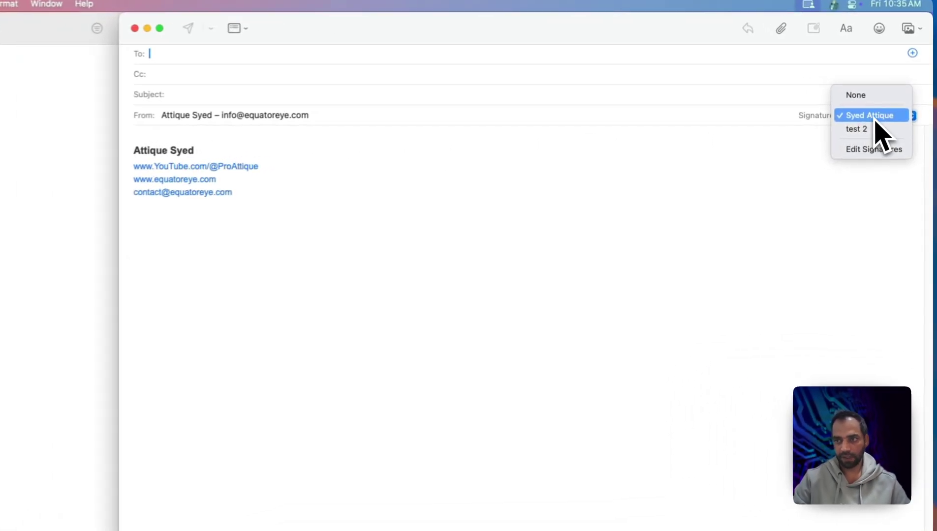
click(876, 109)
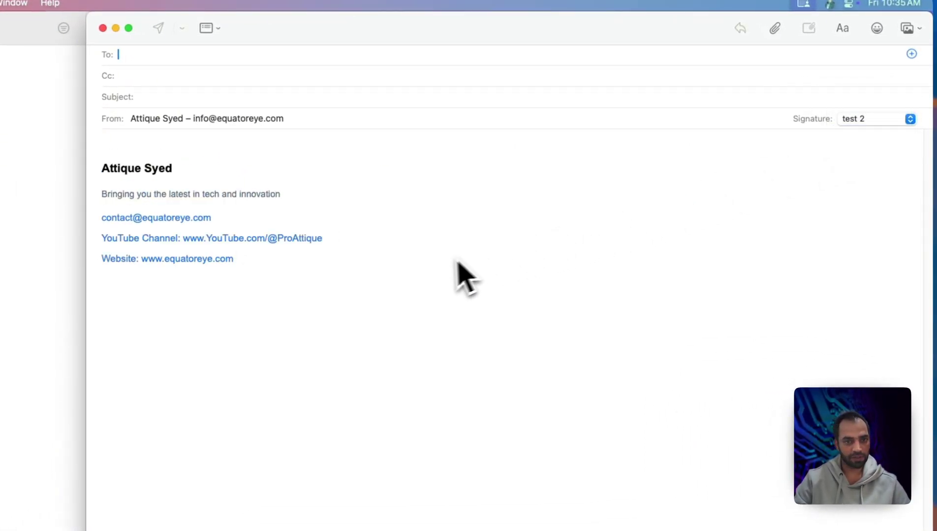
click(155, 159)
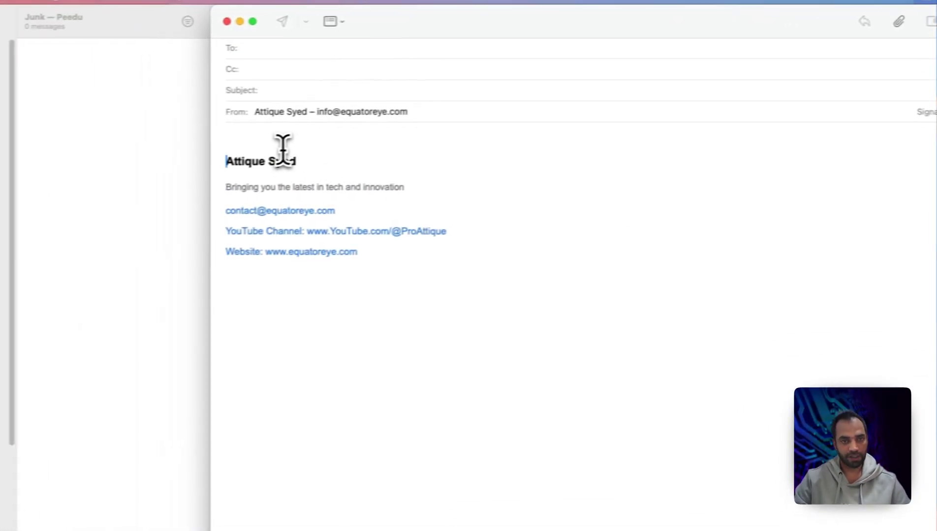
text(h)
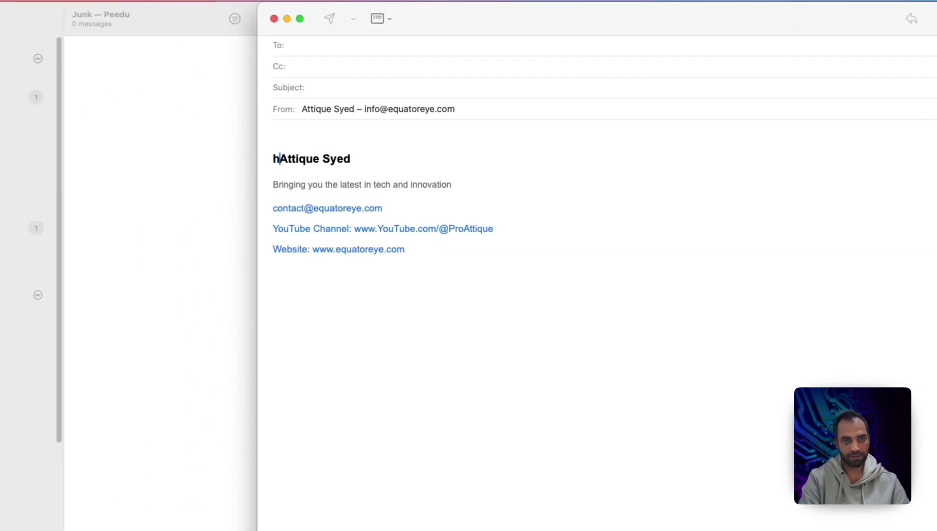
key(BackSpace)
text(hi i am going to subscribe)
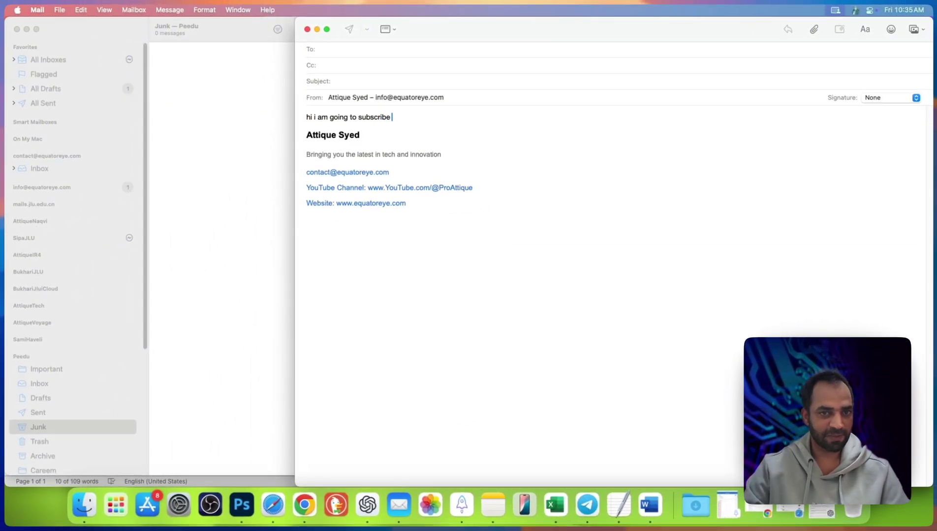